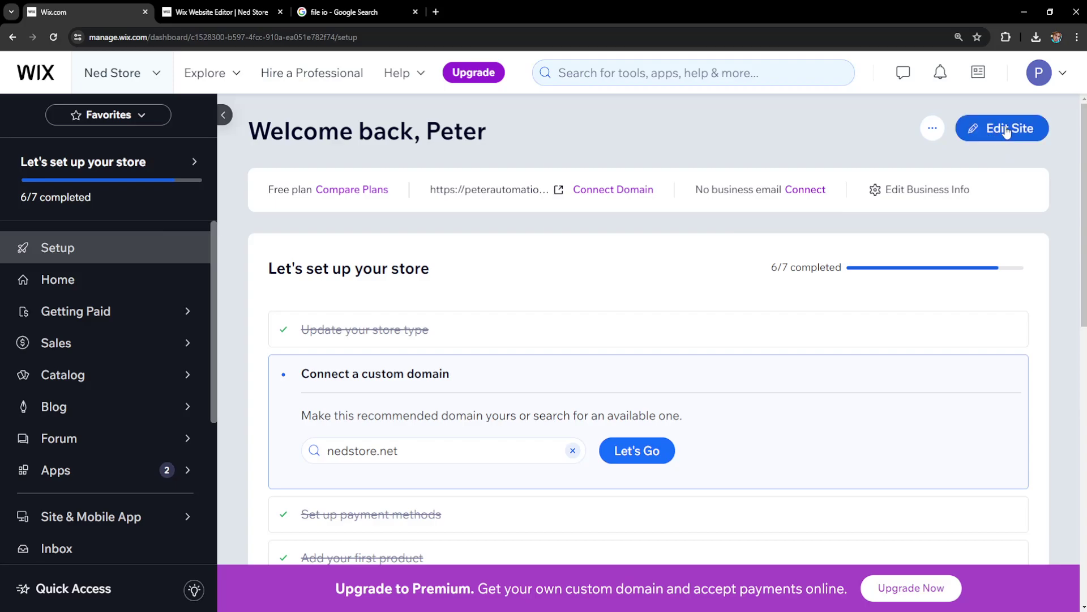
Step: Switch to the already-open Wix Website Editor tab for Ned Store
left_click(227, 11)
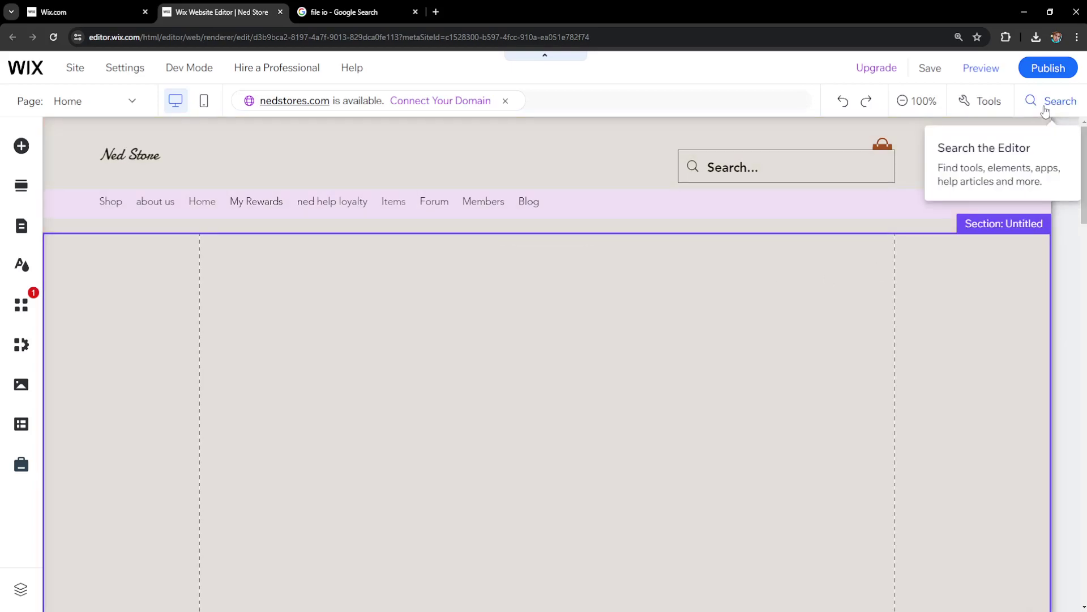
Step: Search the editor for 'paypal button' and open POWR's PayPal Button app listing
left_click(1046, 109)
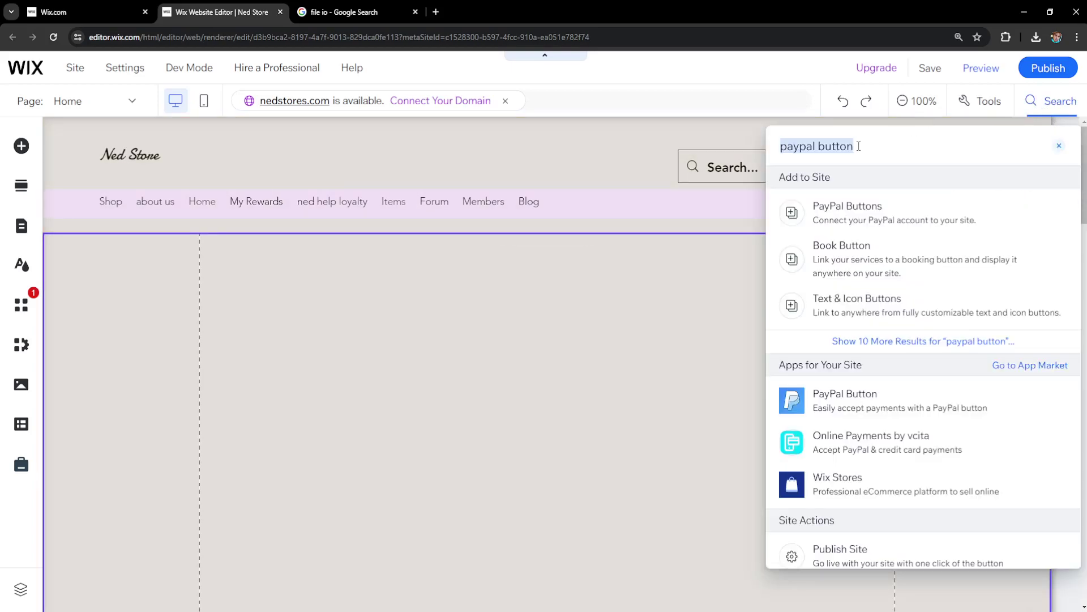
left_click(805, 149)
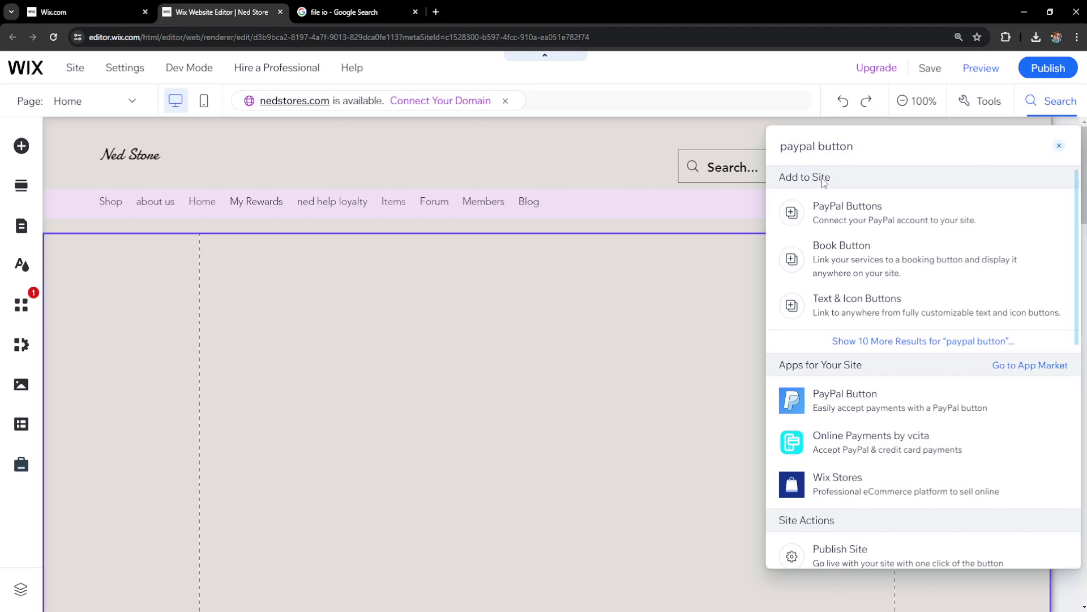
mouse_move(831, 409)
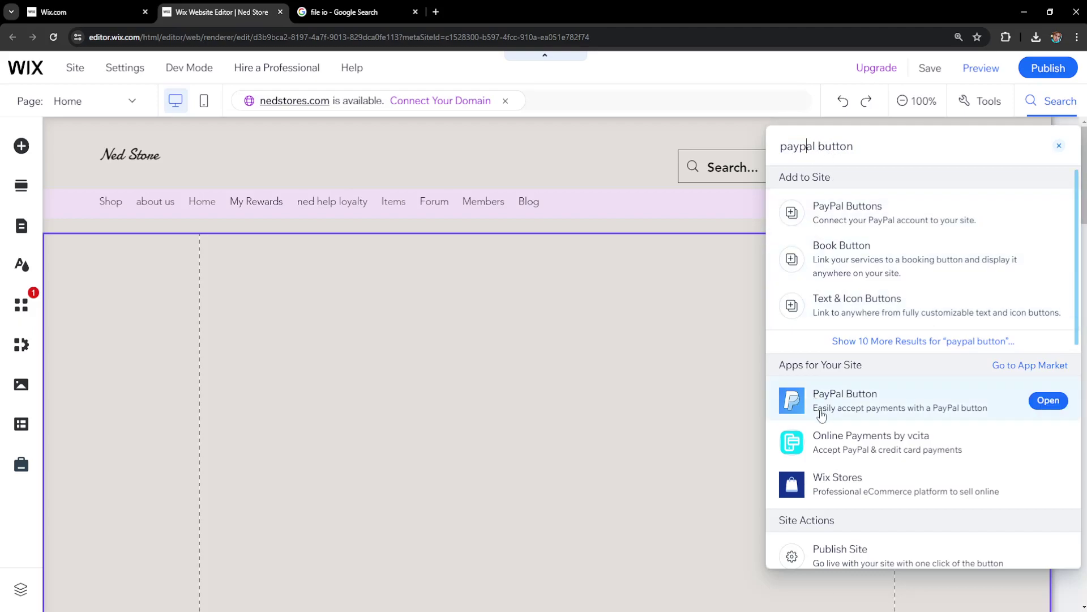
left_click(855, 397)
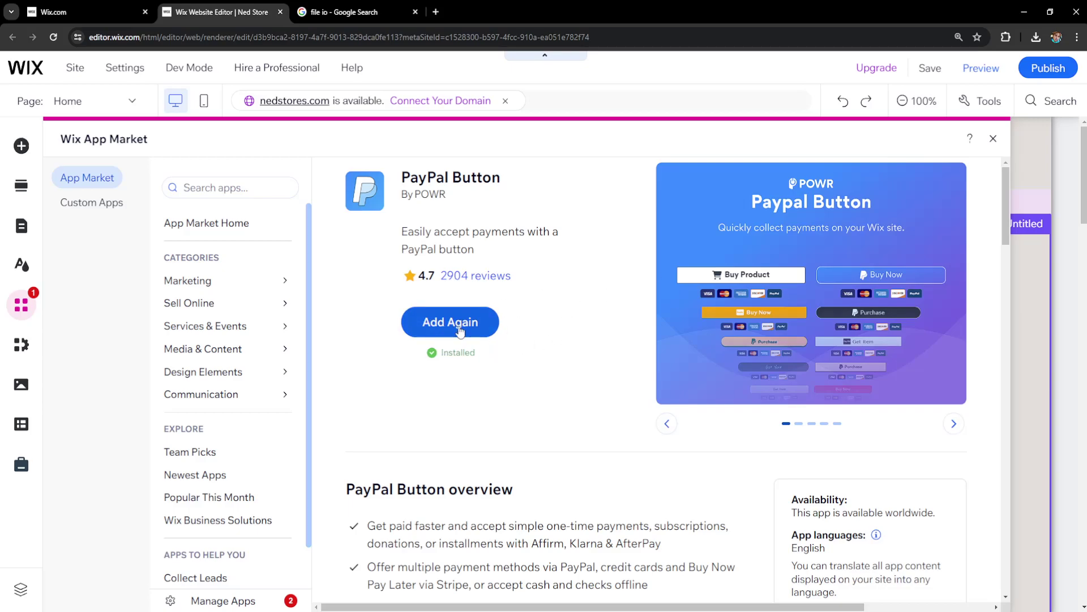
Step: Add another PayPal Buy Now button and move it to the section's left guide
left_click(459, 327)
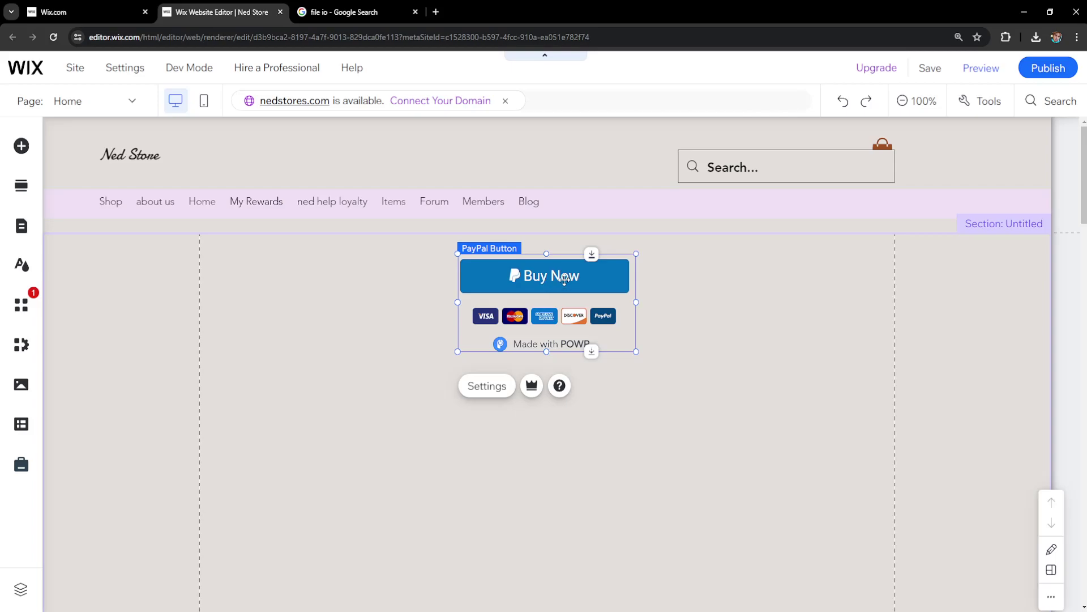
left_click_drag(558, 281, 313, 268)
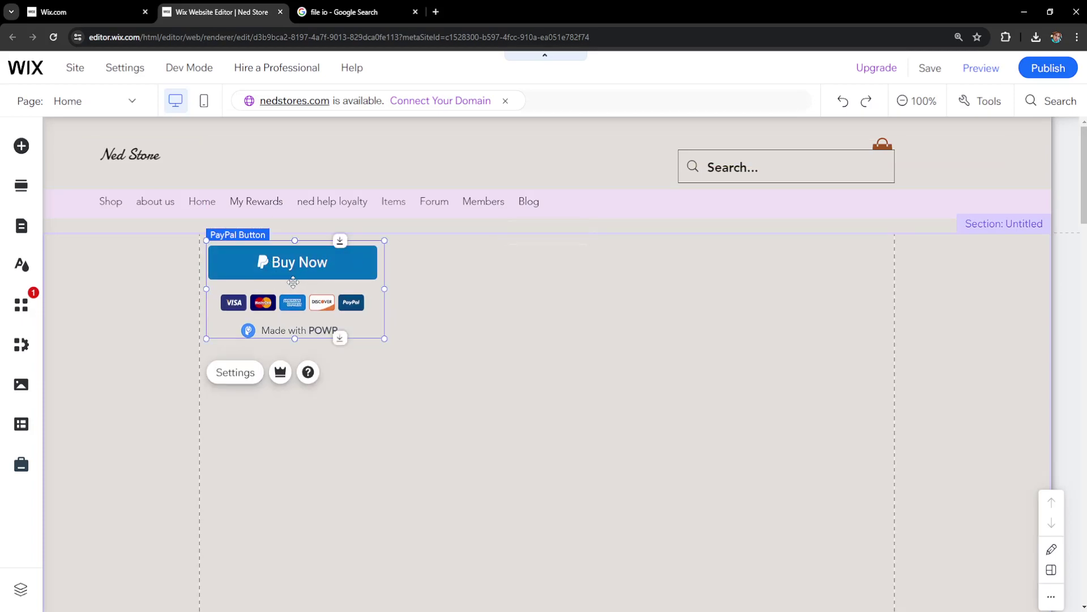
Step: Enter the seller's PayPal account email in the button's Template settings so it shows verified
left_click(234, 374)
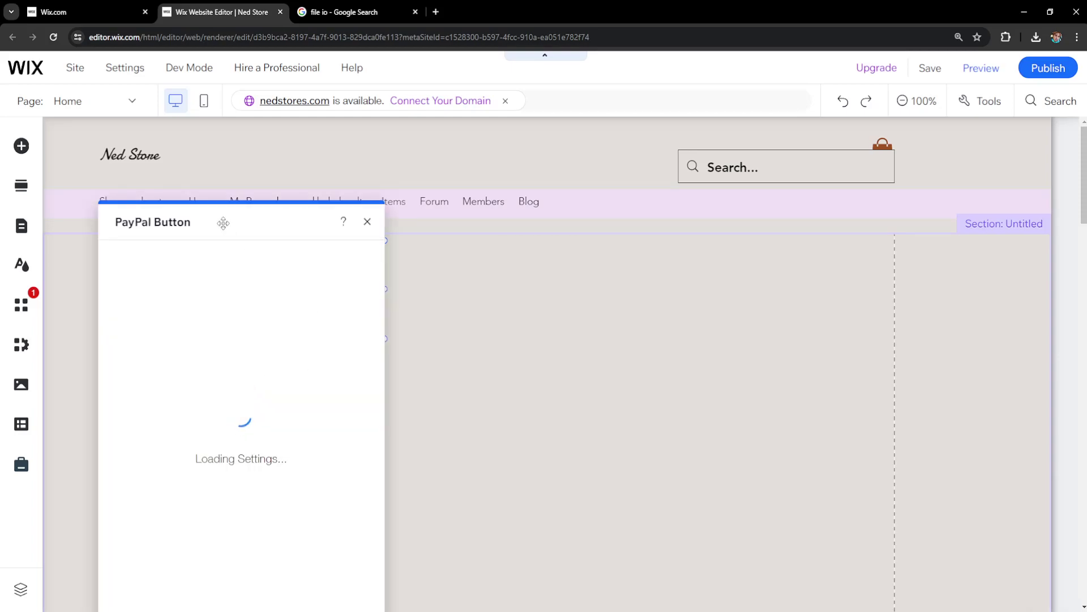
left_click_drag(228, 229, 598, 151)
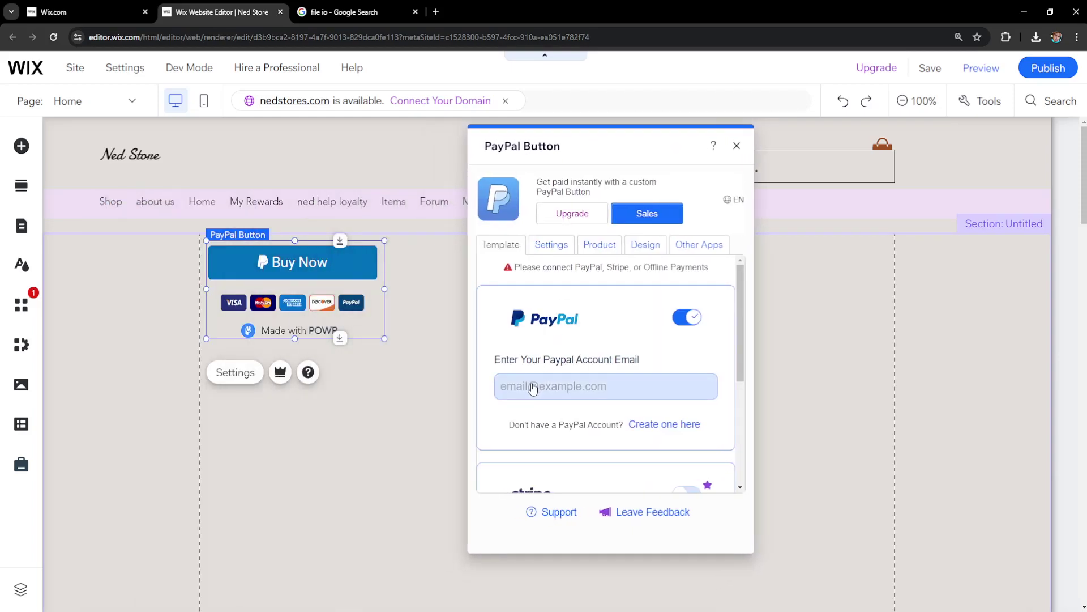
left_click(571, 396)
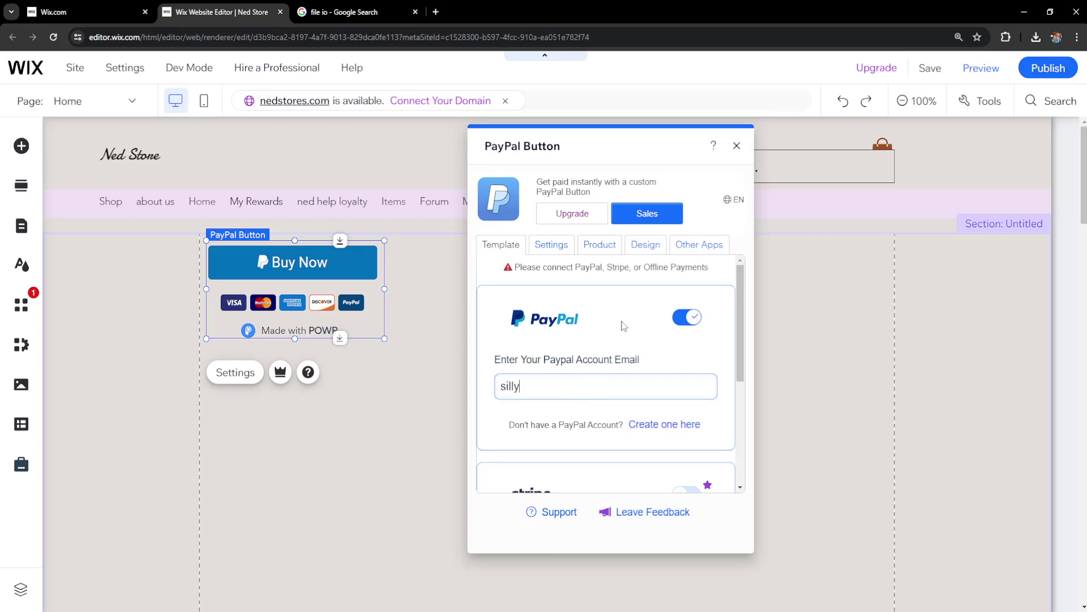
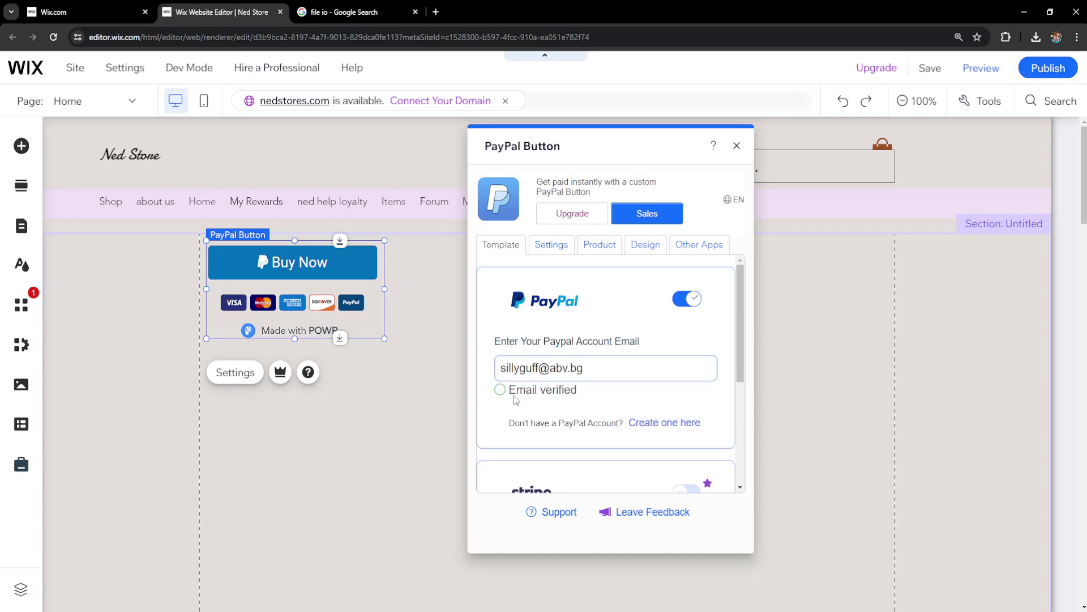
left_click_drag(497, 395, 581, 392)
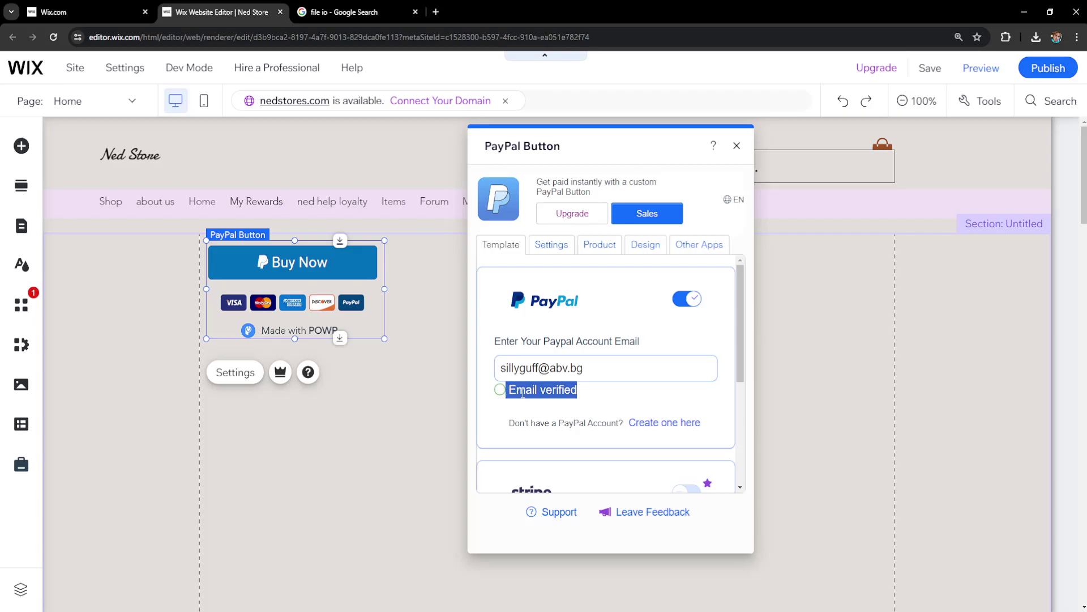
left_click(556, 392)
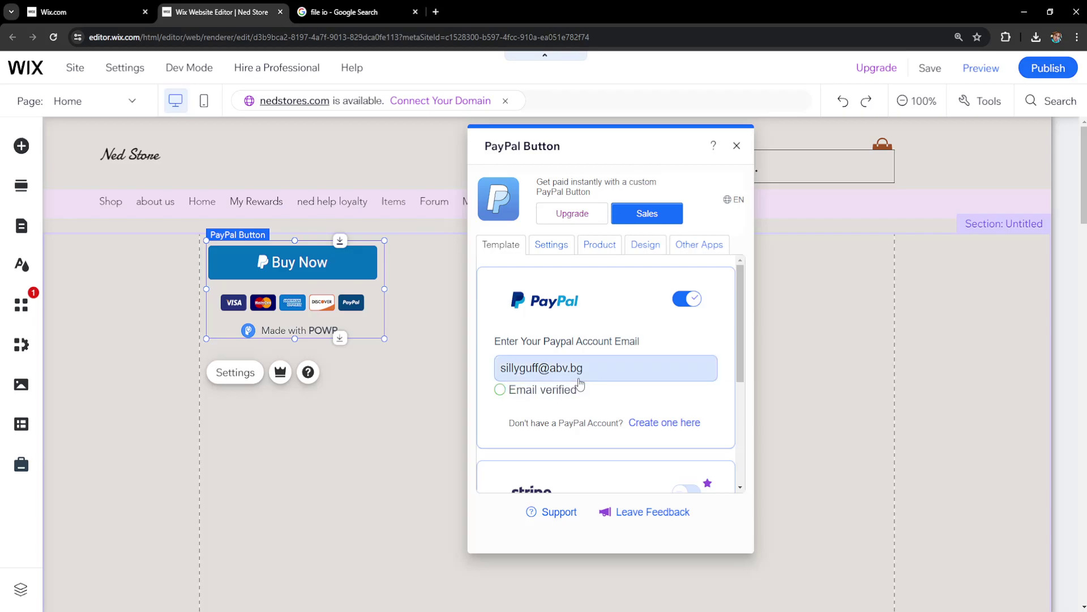
Step: Rename the PayPal product to NED MUSIC in the Product tab
left_click(592, 248)
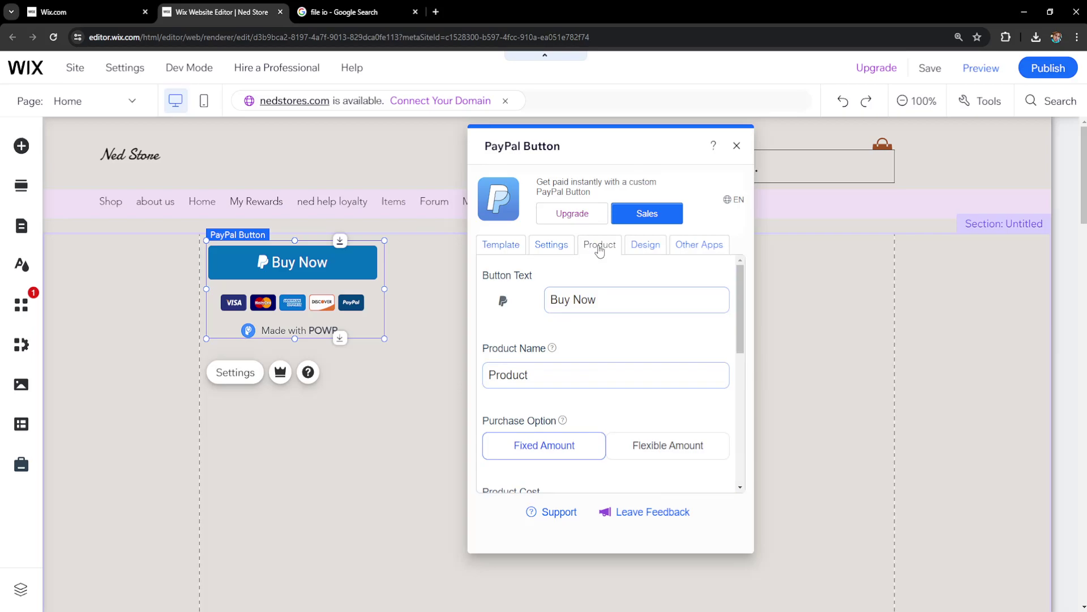
double_click(544, 378)
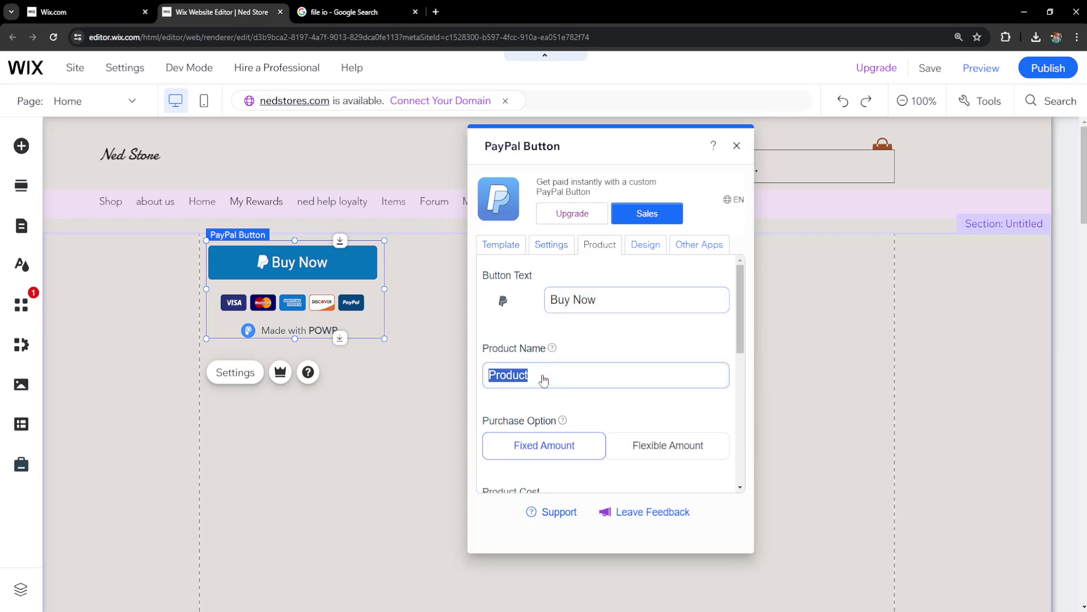
type("NED MUSIC")
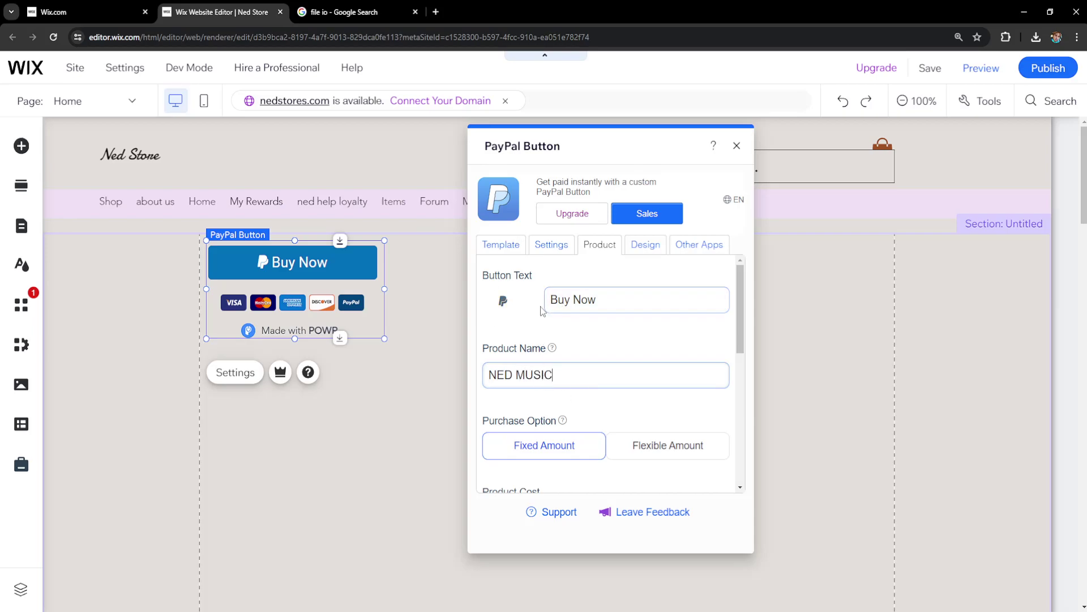
mouse_move(553, 347)
scroll(553, 345, "down", 2)
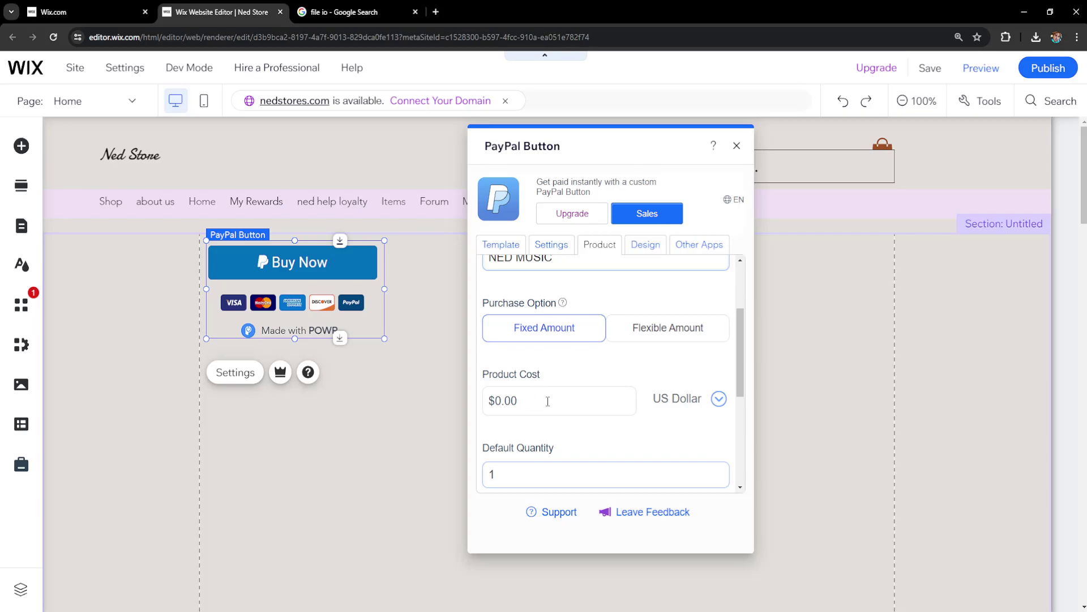
Step: Set the product cost to 20.00, keeping US Dollar as the currency
double_click(538, 401)
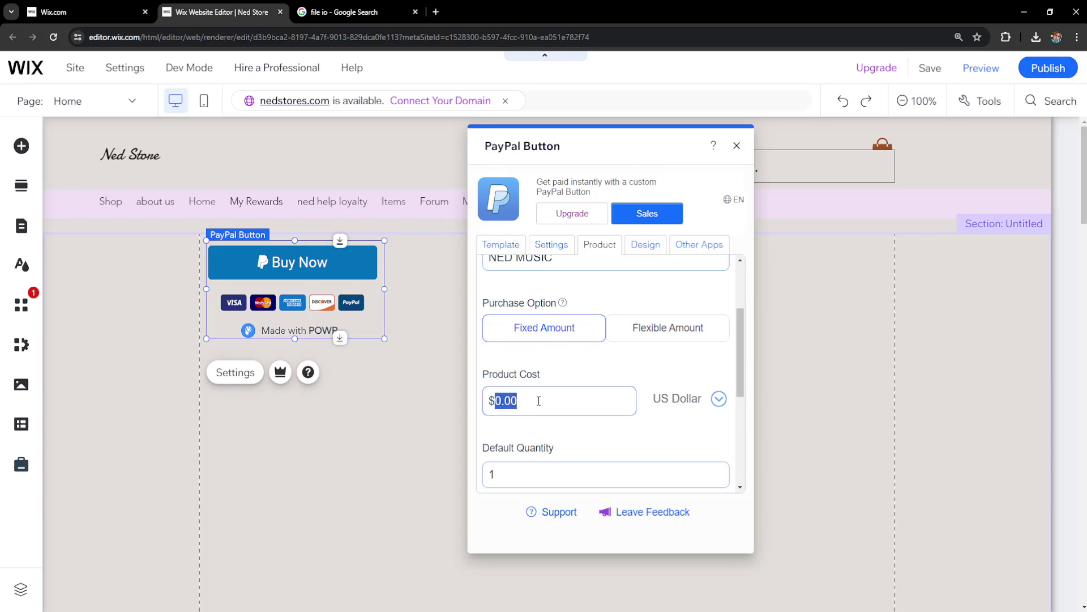
type("20.00")
left_click(558, 379)
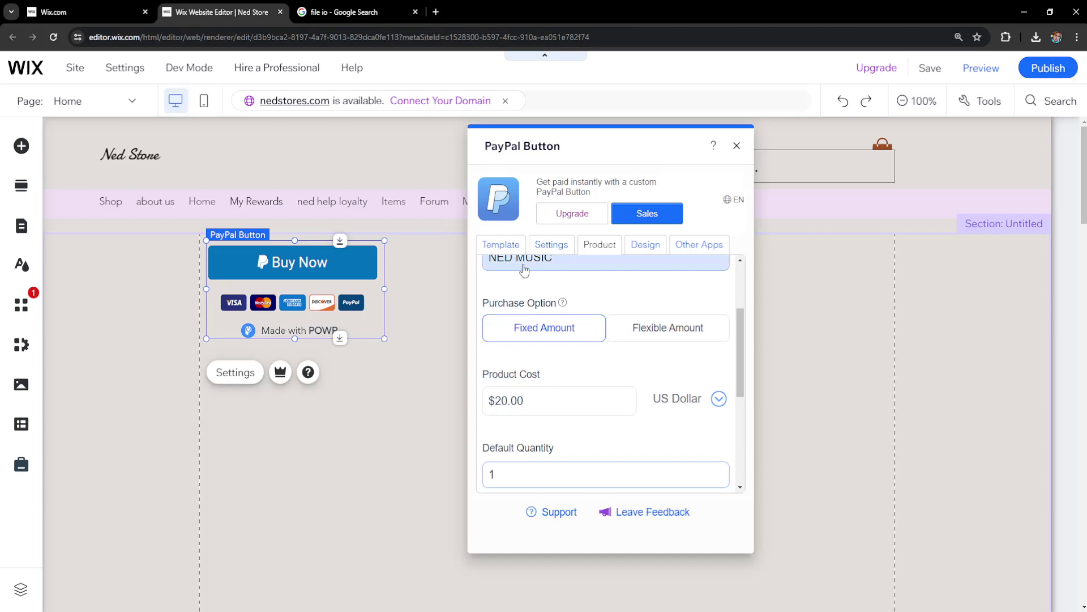
left_click(717, 399)
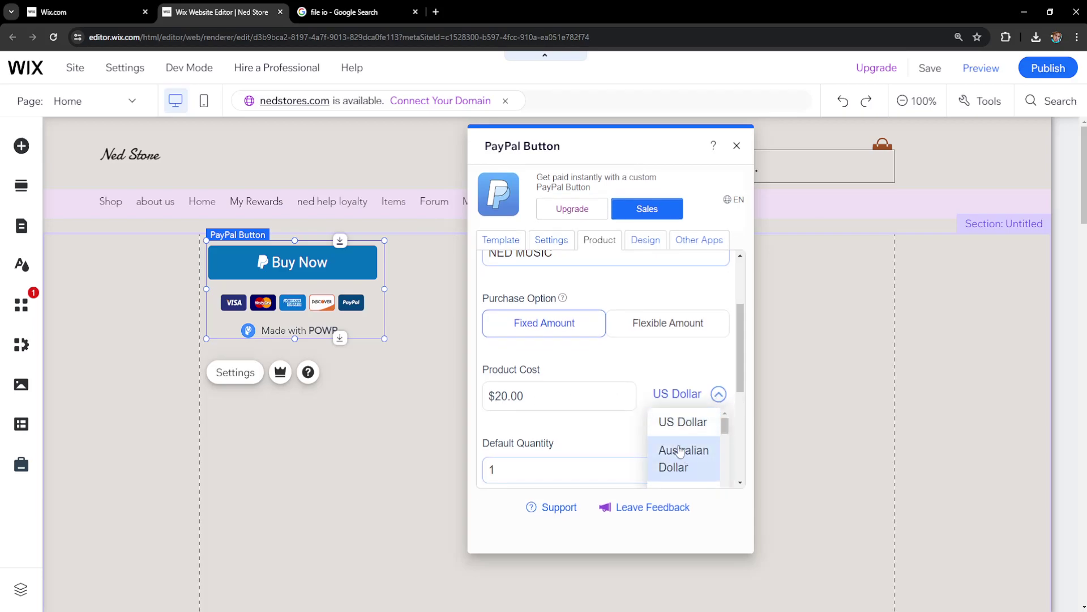
scroll(688, 447, "down", 2)
left_click(685, 358)
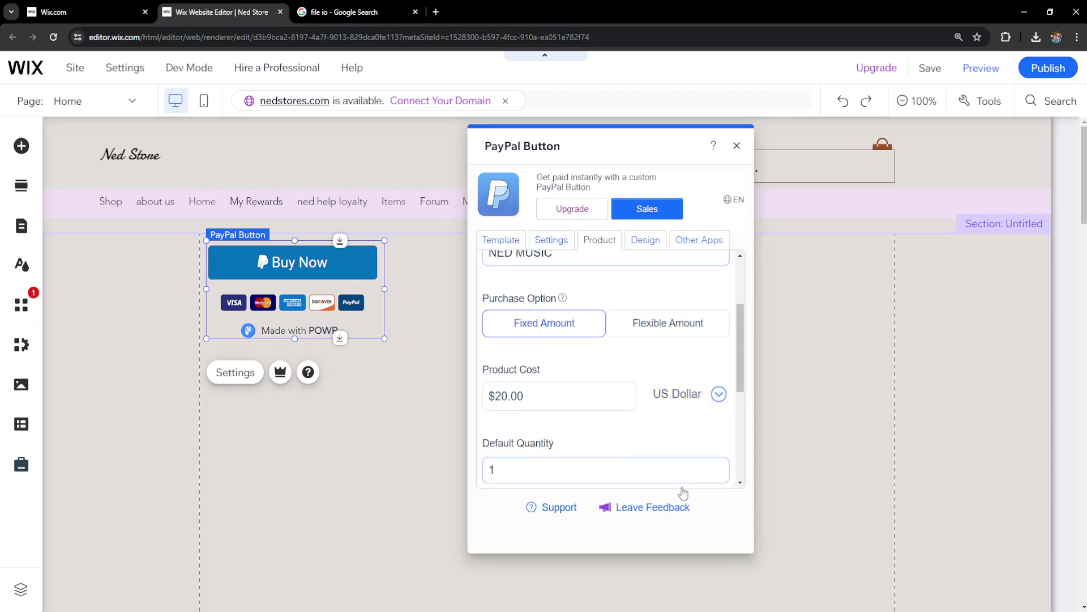
scroll(602, 413, "up", 3)
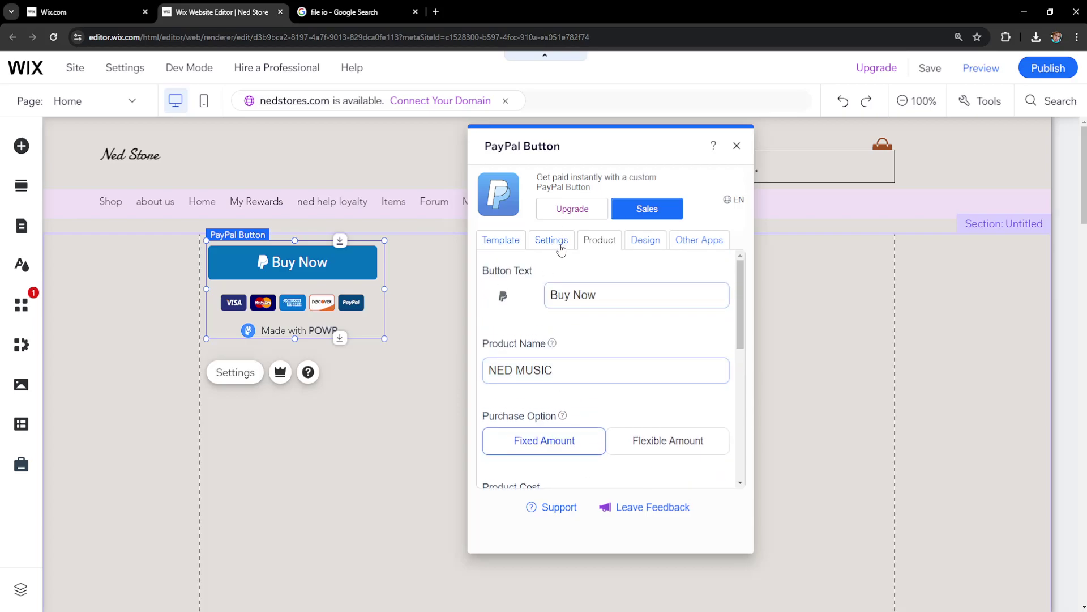
Step: Enable the autoresponder email and open the Customize Autoresponder Email designer
left_click(561, 249)
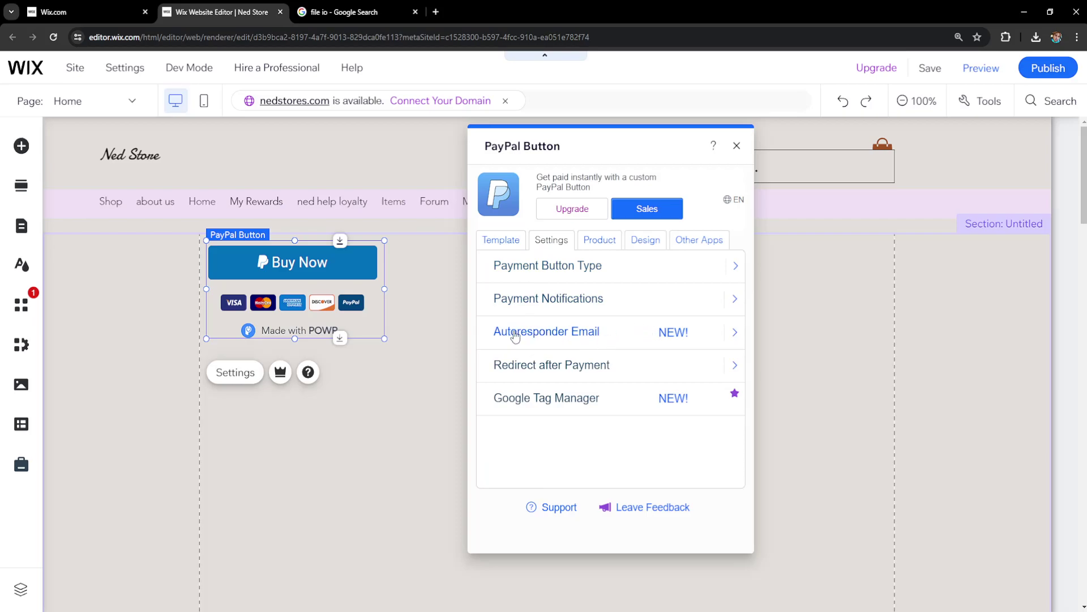
left_click(667, 333)
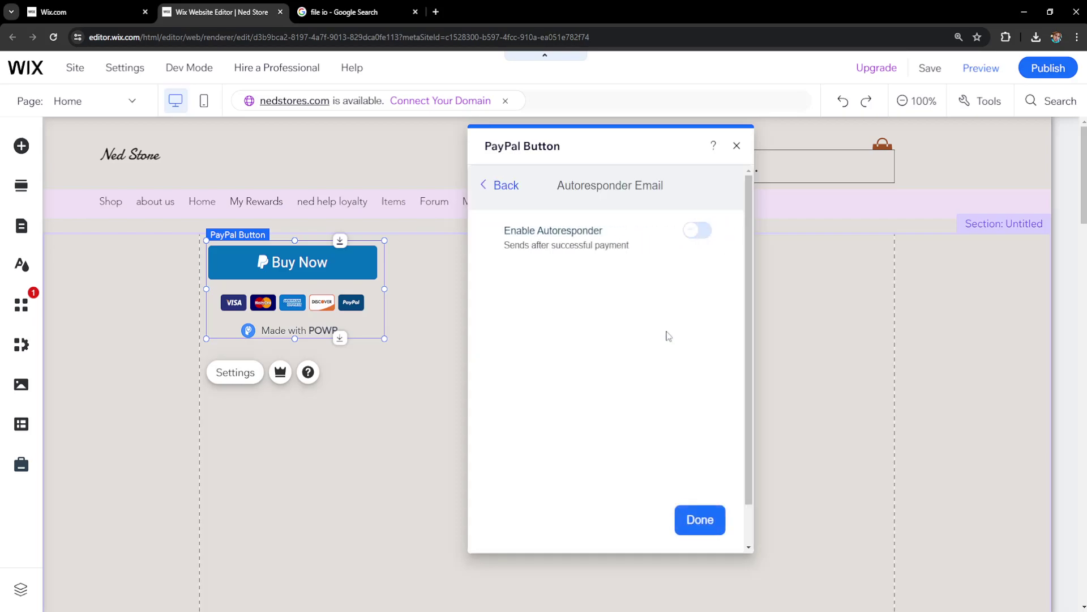
left_click(697, 232)
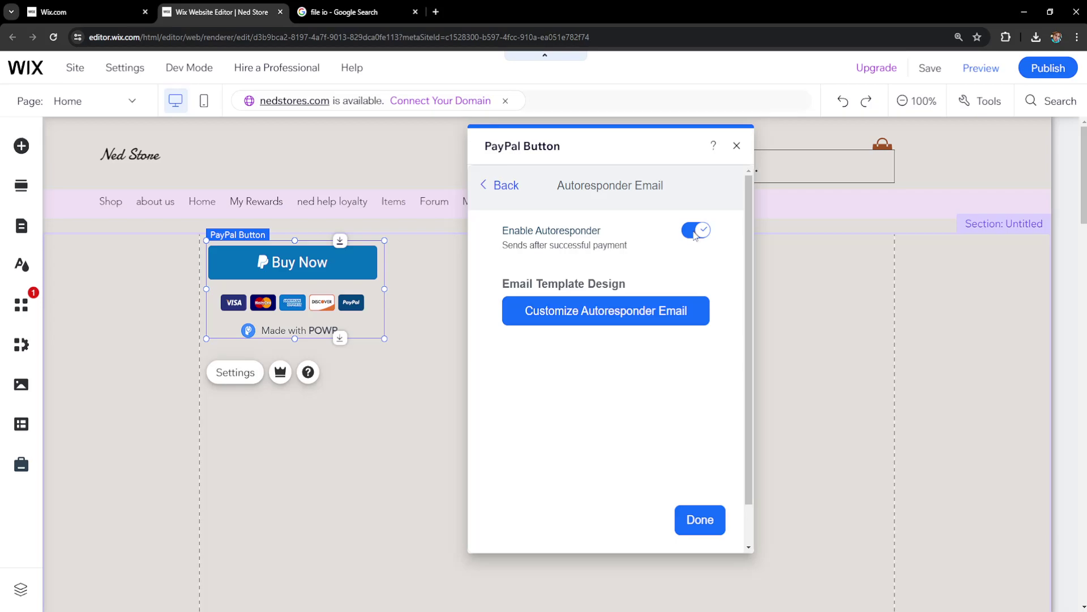
left_click(683, 323)
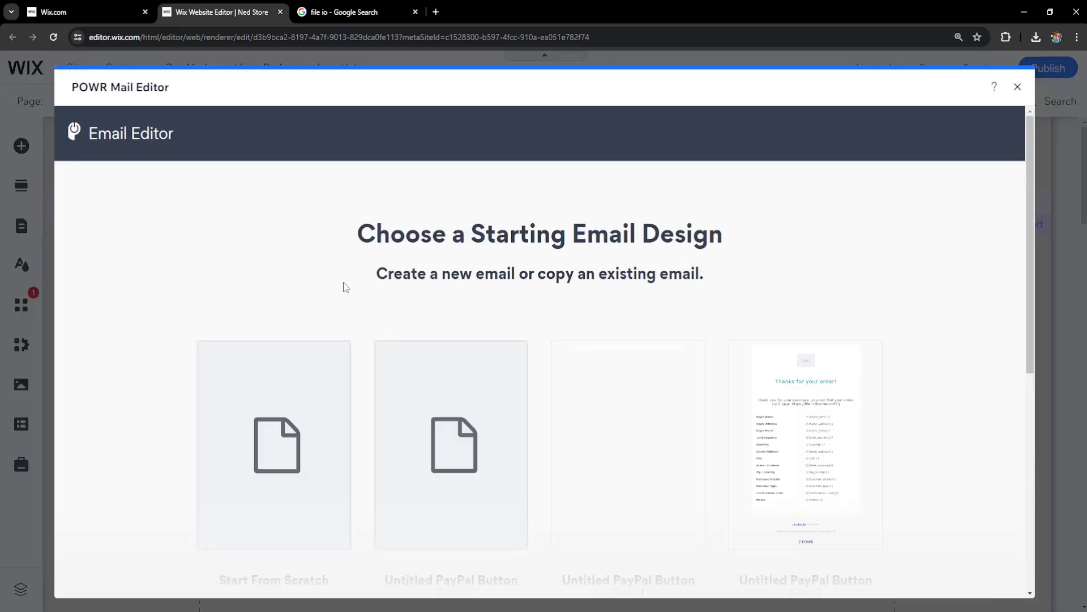
Step: Start a blank email design and select its order-summary paragraph for editing
scroll(542, 244, "down", 3)
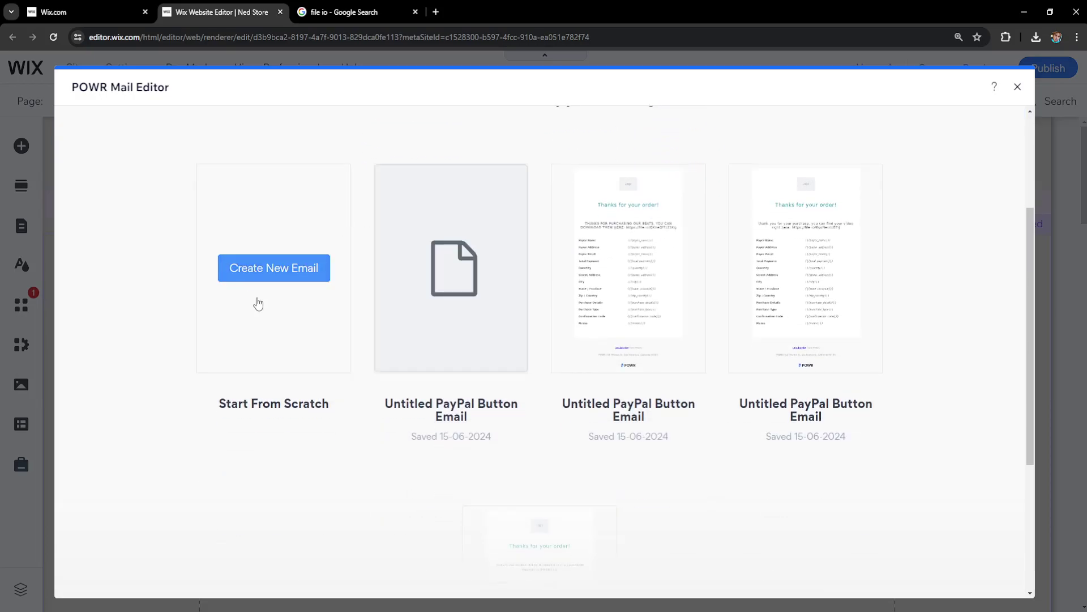
left_click(282, 281)
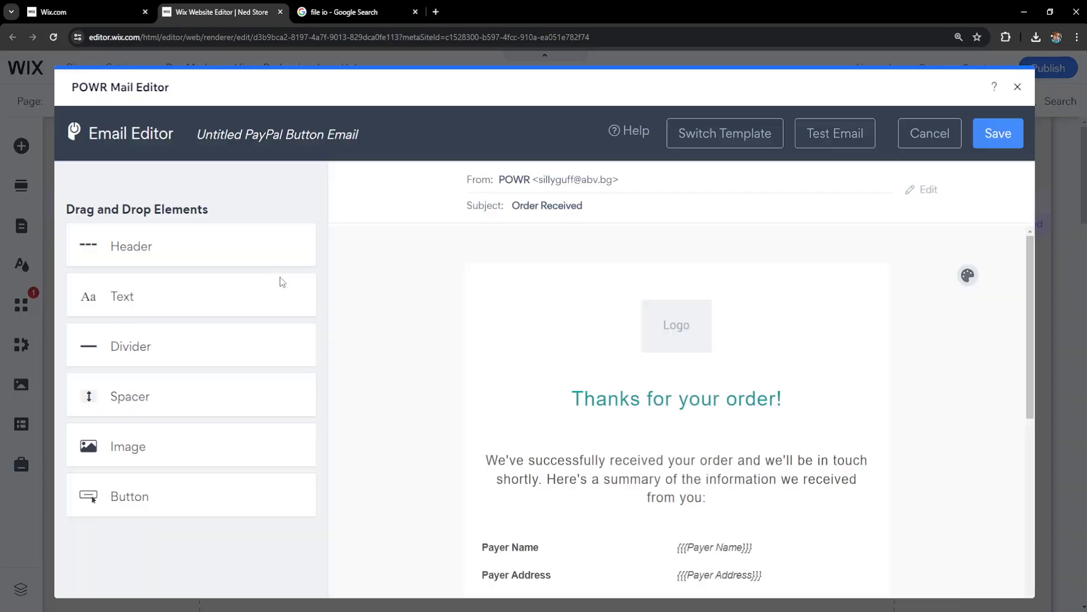
scroll(639, 370, "down", 1)
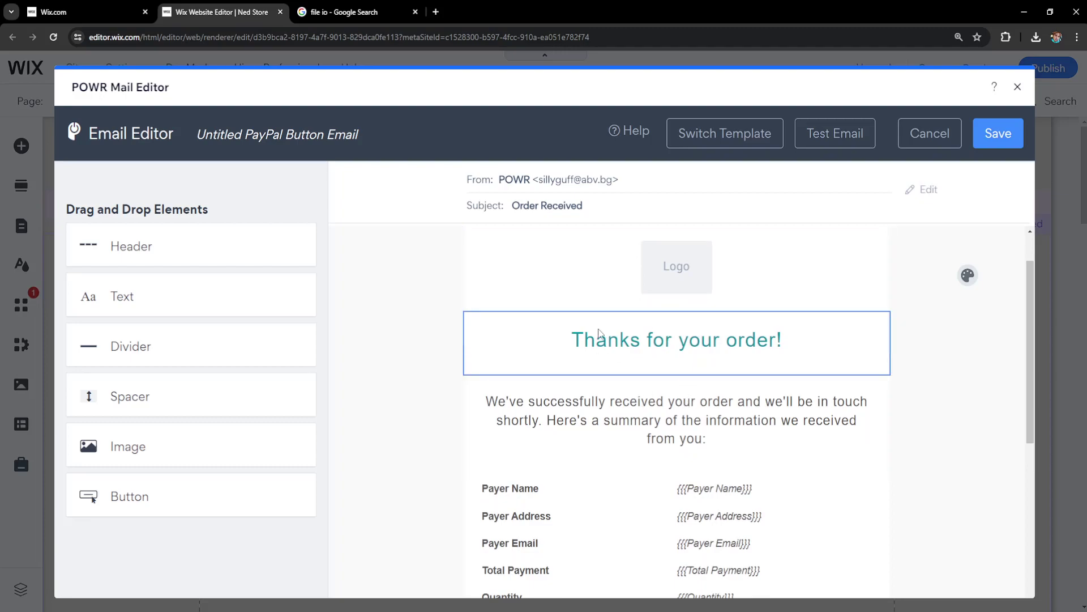
left_click(654, 422)
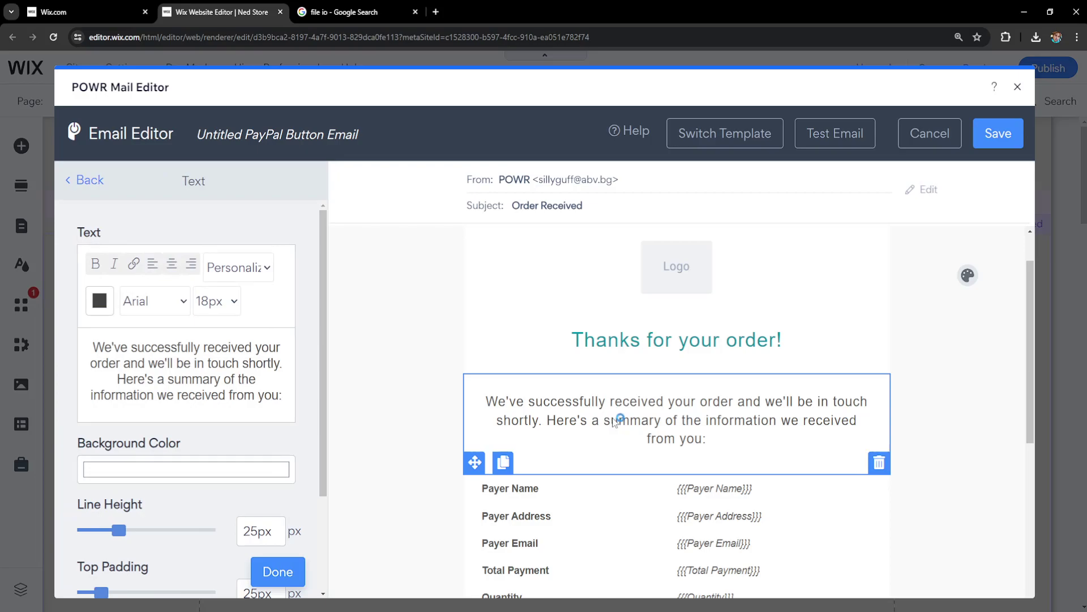
Step: Replace the summary with 'THANK YOU FOR PURCHASING MY MUSIC. YOU CAN DOWNLOAD IT RIGHT HERE:'
triple_click(281, 395)
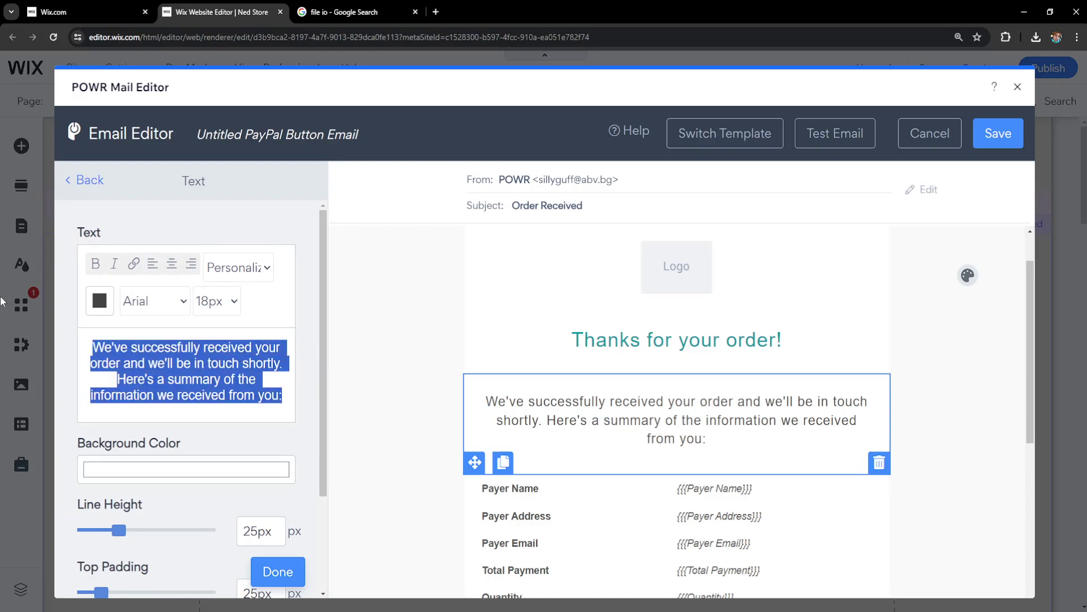
type("Tha")
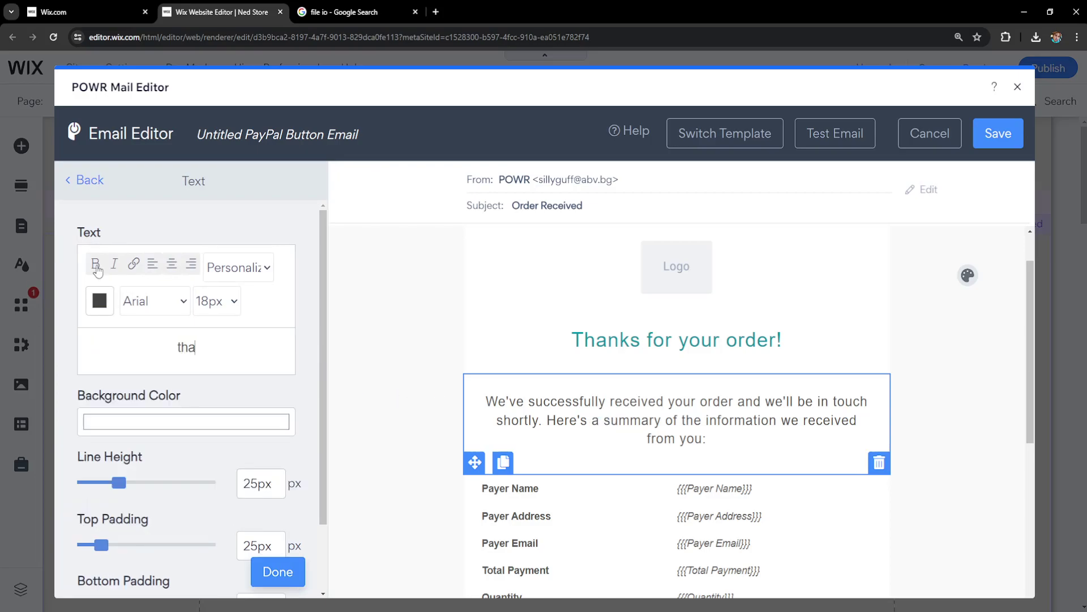
key("BackSpace")
key("BackSpace")
type("HANK YOU FO")
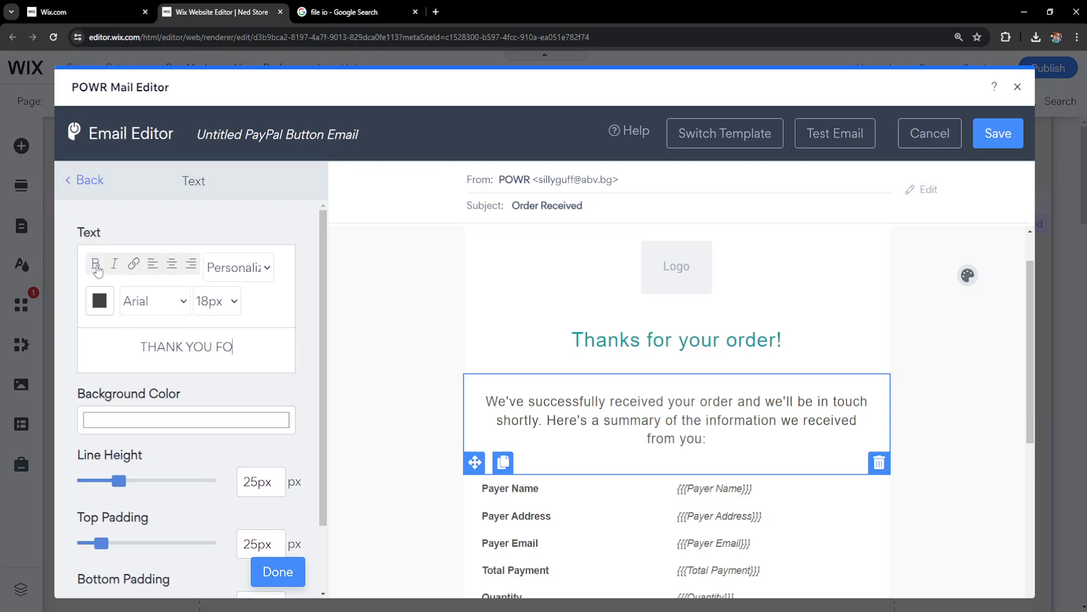
type("R PURCHASING MY ")
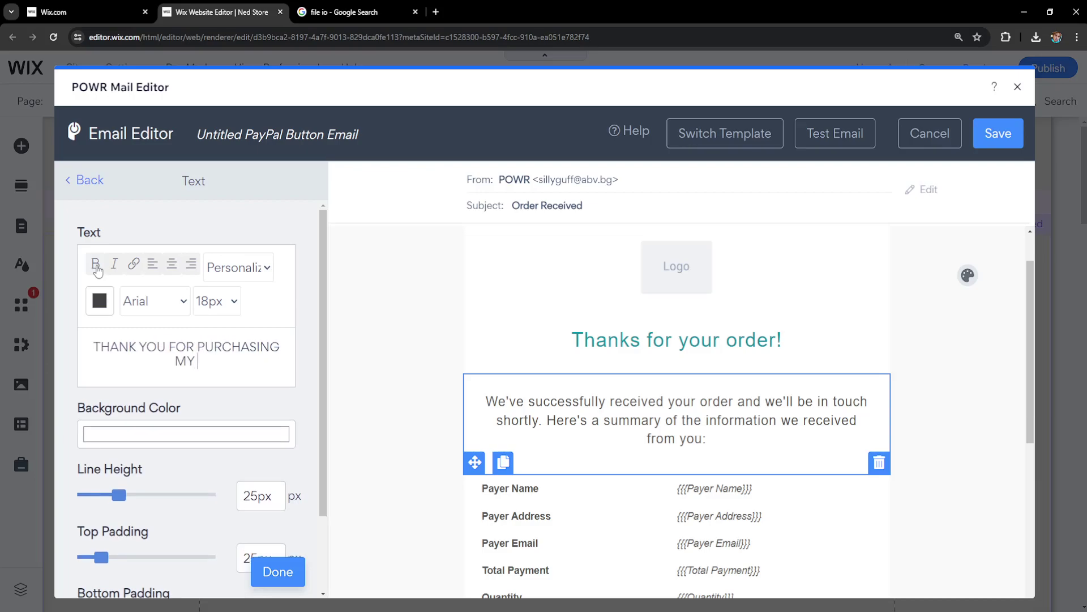
type("MUSIC. YOU CAN DO")
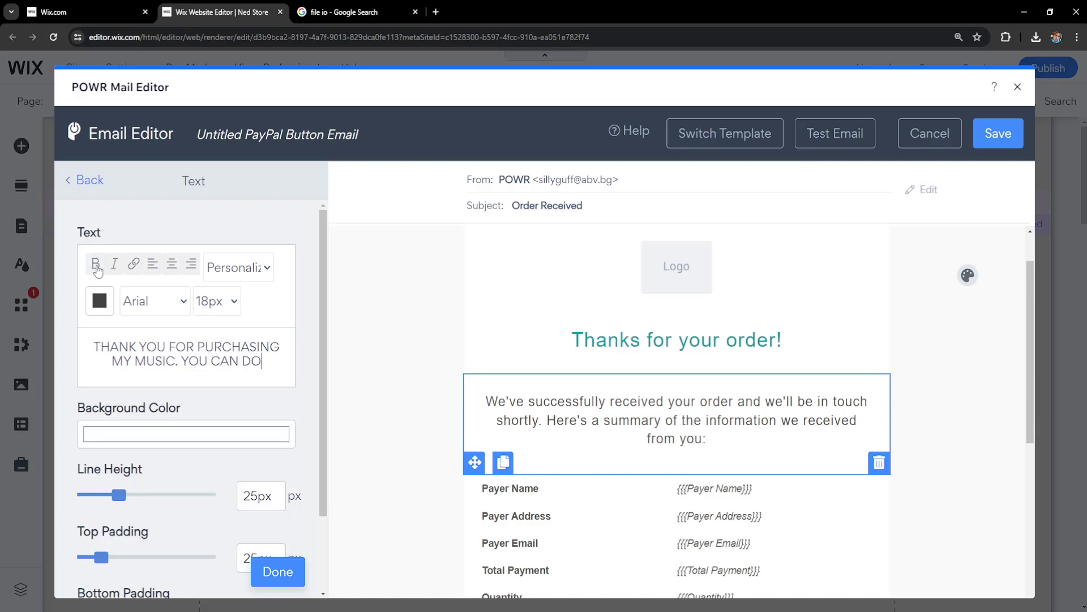
type("WNLOAD IT RIGHT HERE:")
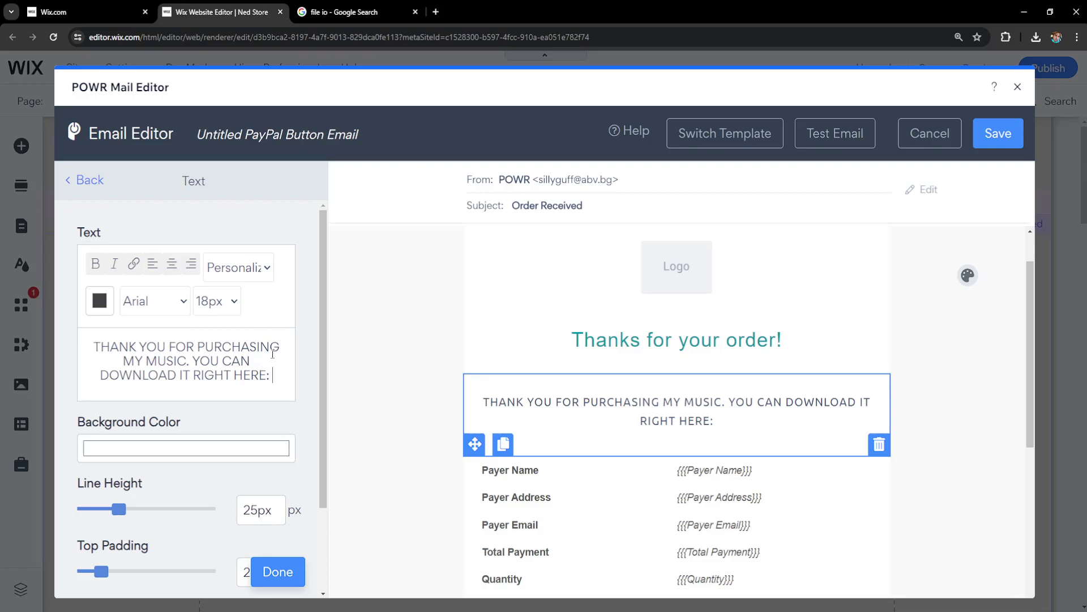
Step: Open the file.io file-sharing site from the Google search results
left_click(348, 15)
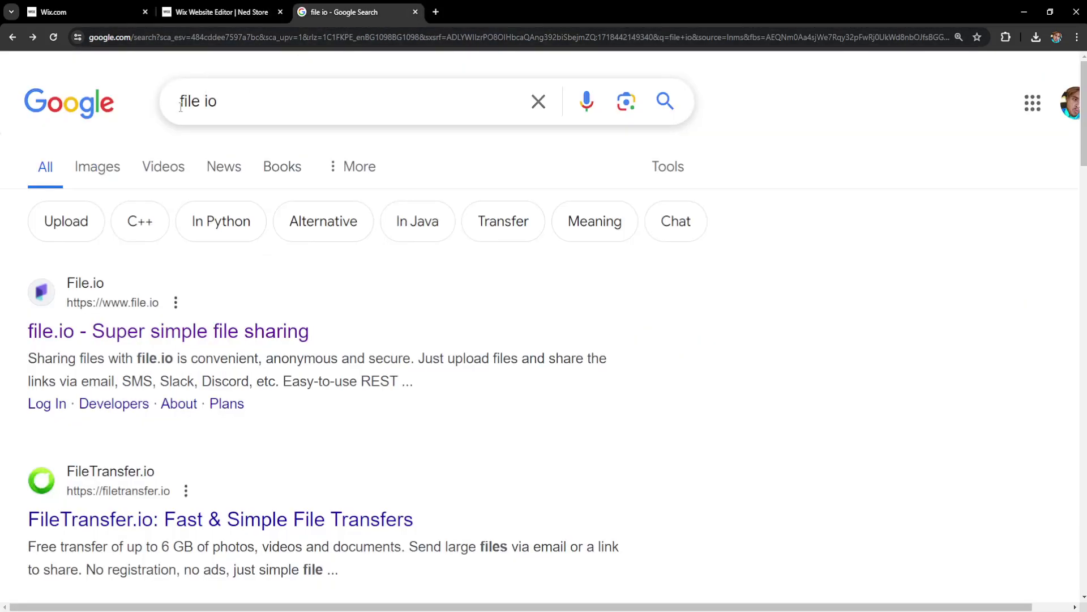
triple_click(233, 104)
left_click(2, 293)
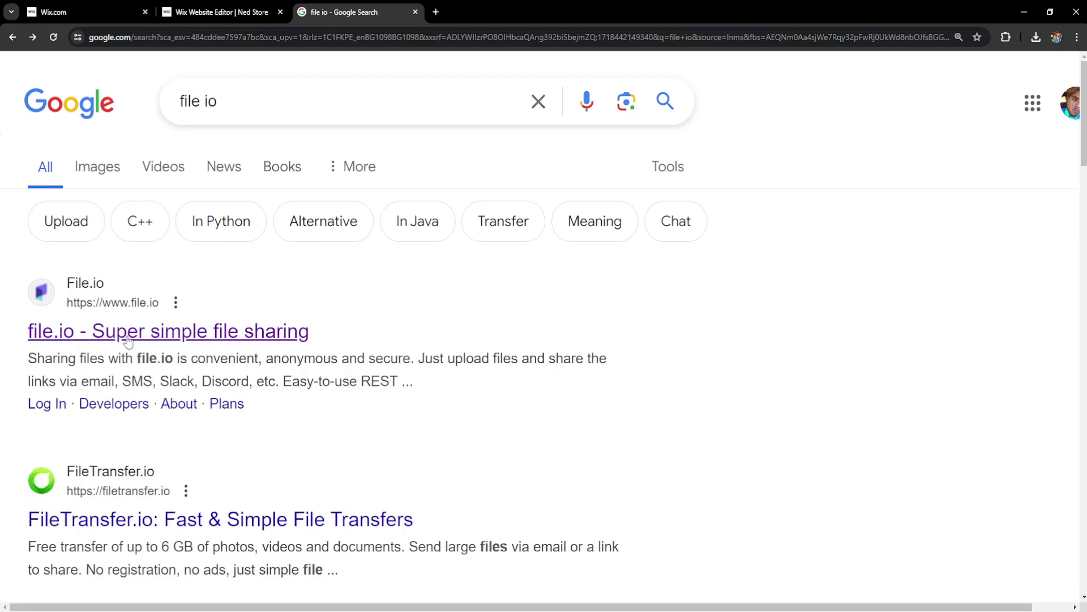
left_click(164, 335)
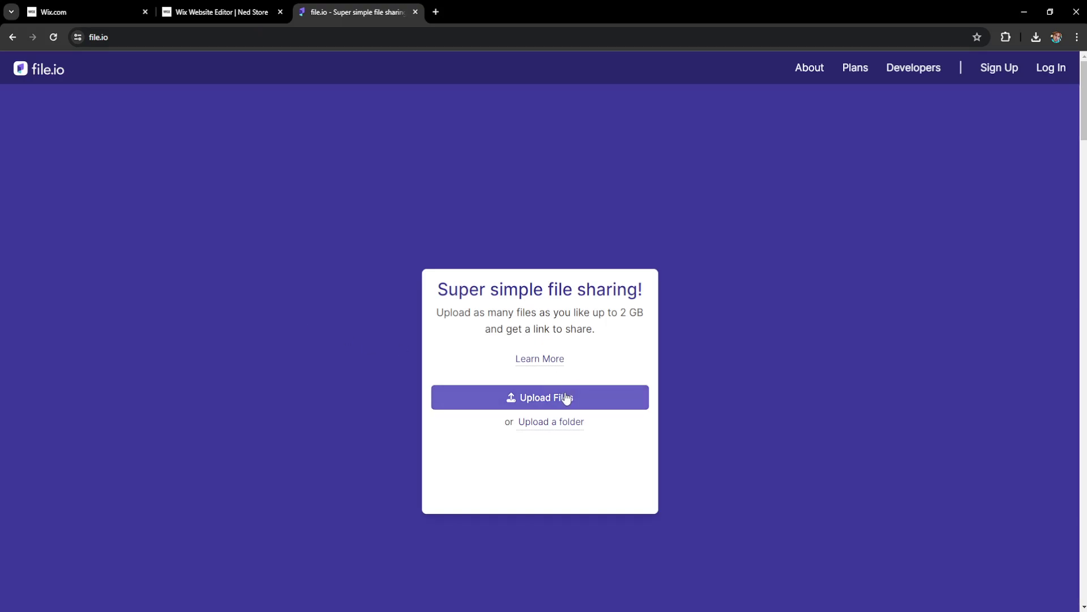
Step: Upload SAMPLE-MUSIC from the Desktop to file.io
left_click(547, 397)
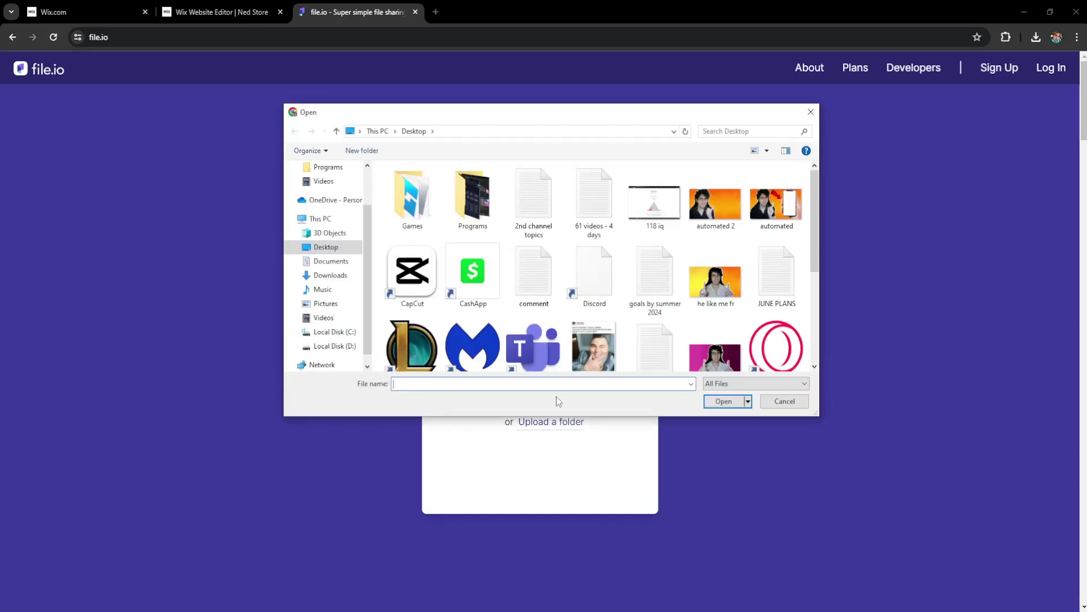
scroll(617, 332, "down", 3)
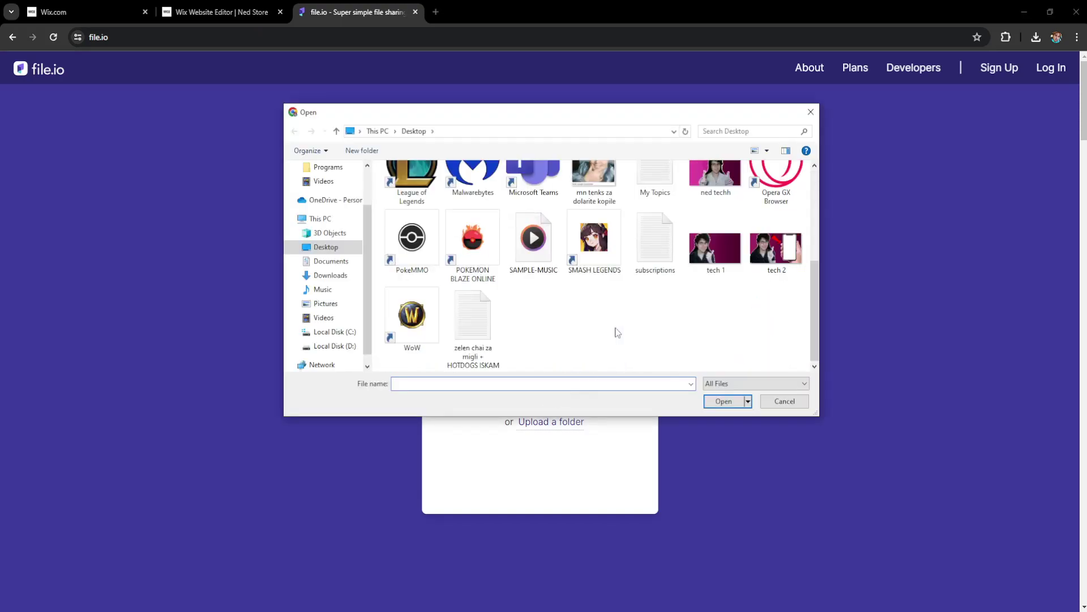
left_click(535, 256)
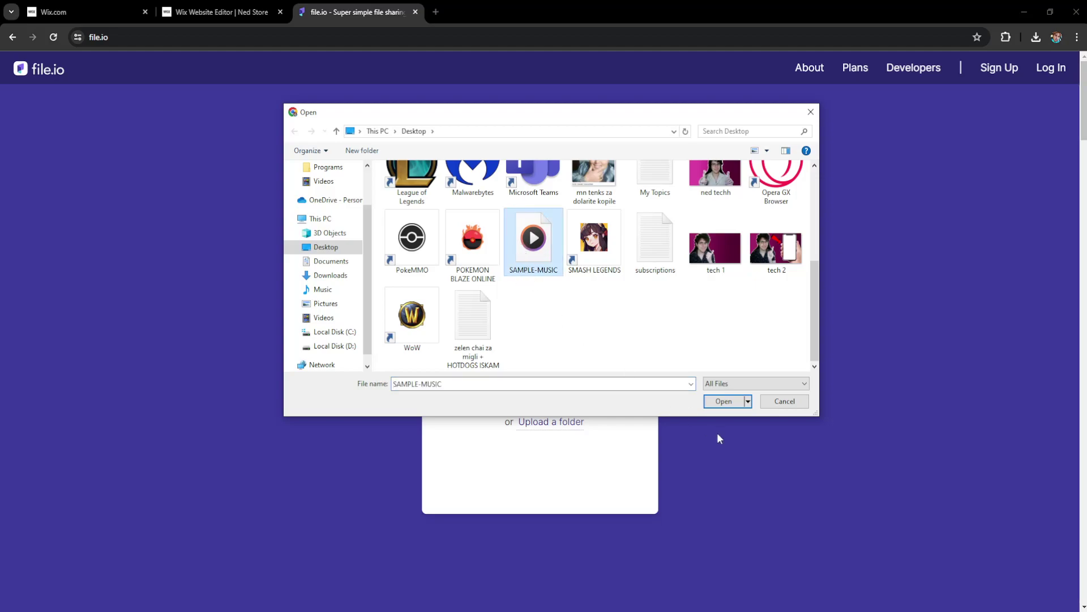
left_click(725, 402)
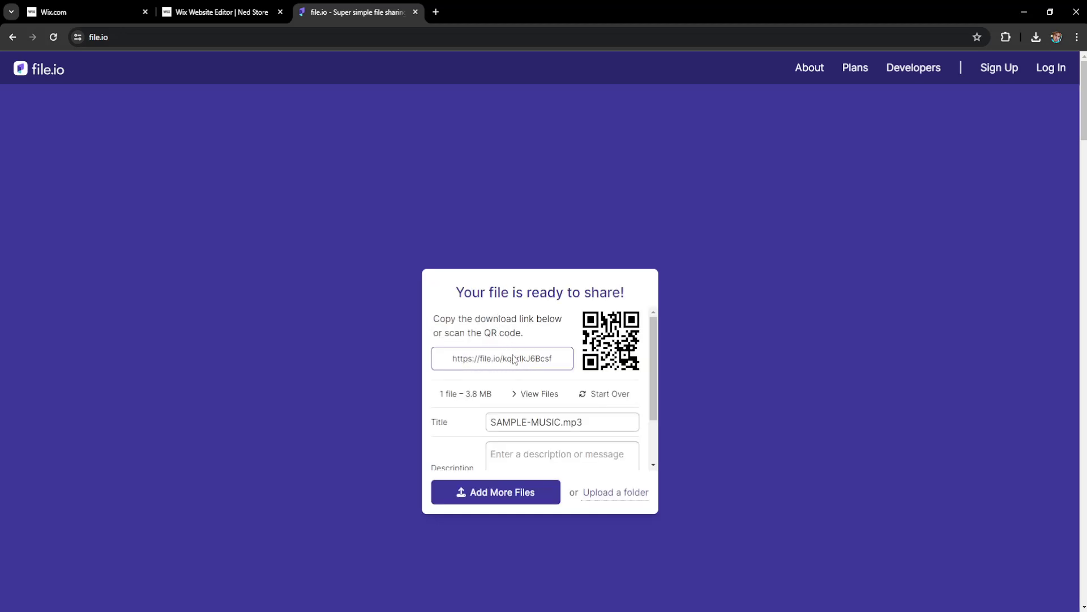
Step: Set the file.io link to expire after 1 year
scroll(509, 357, "down", 5)
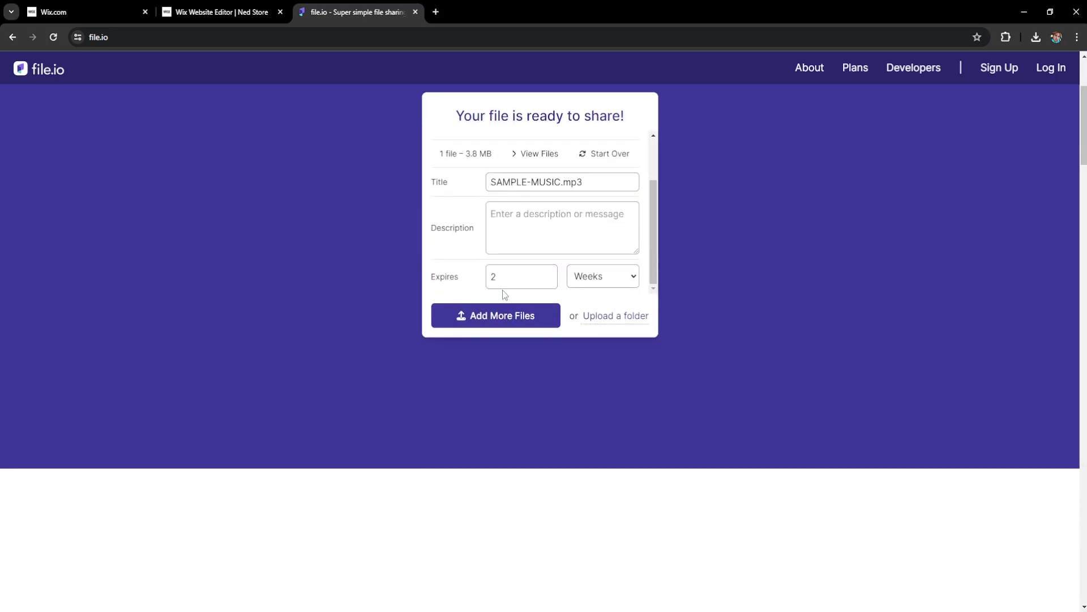
left_click_drag(539, 273, 426, 278)
type("1")
left_click(585, 278)
left_click(586, 342)
Step: Copy the file's download link and return to the Wix email editor
scroll(567, 273, "up", 2)
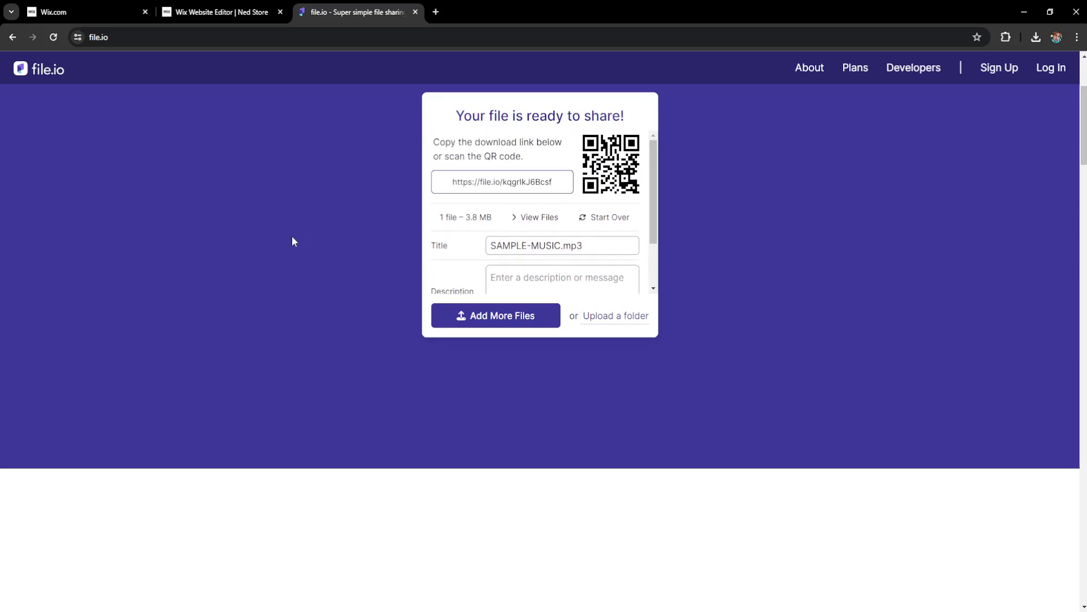
scroll(292, 241, "up", 1)
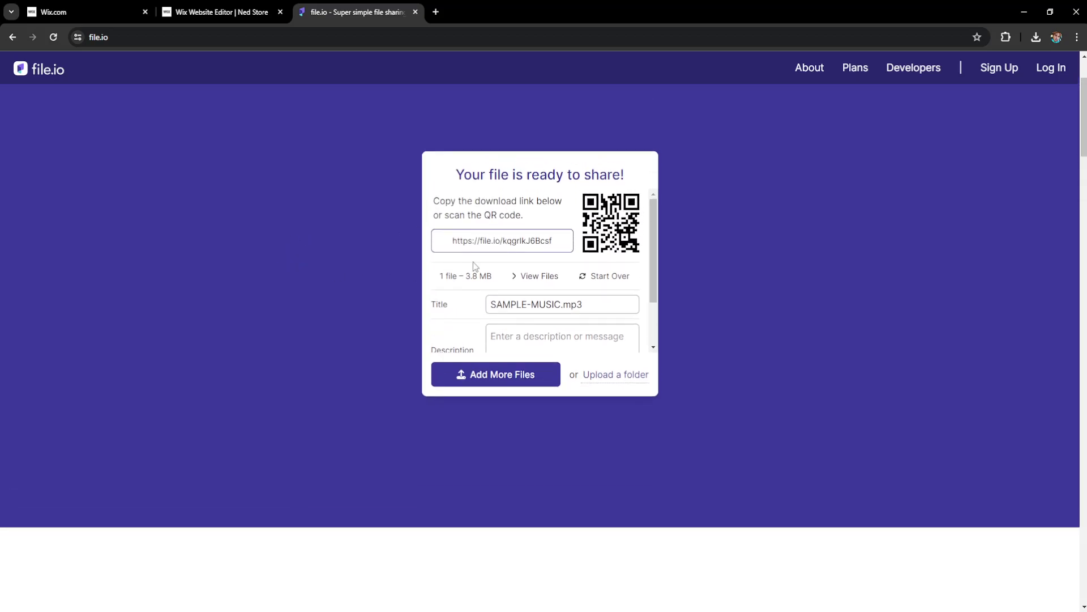
left_click(498, 244)
key("ctrl+c")
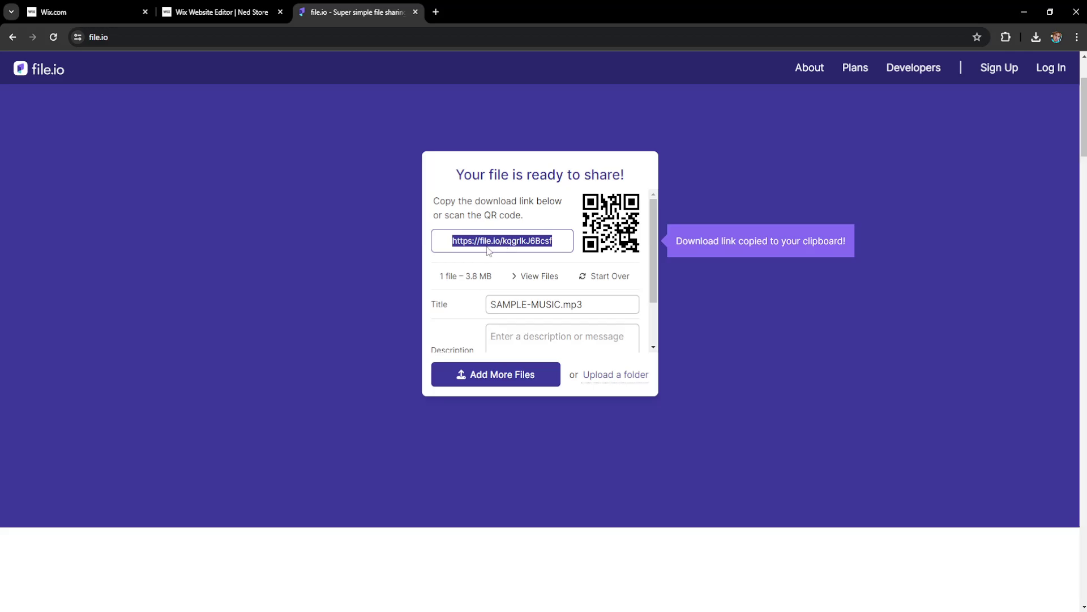
left_click(235, 12)
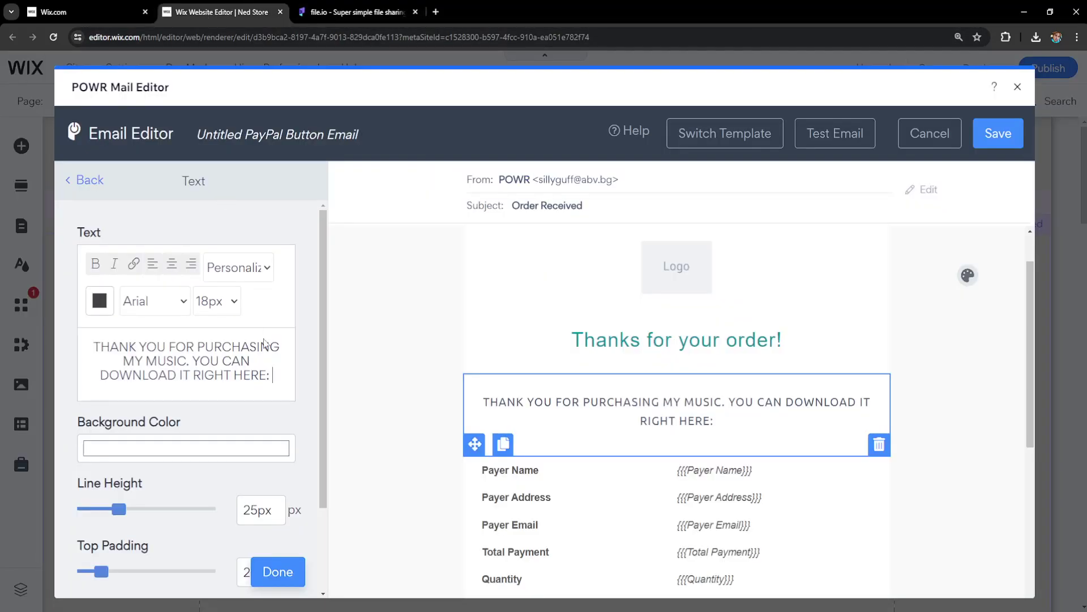
Step: Paste the file.io URL after the message and hyperlink 'DOWNLOAD IT RIGHT HERE:' to it
right_click(275, 375)
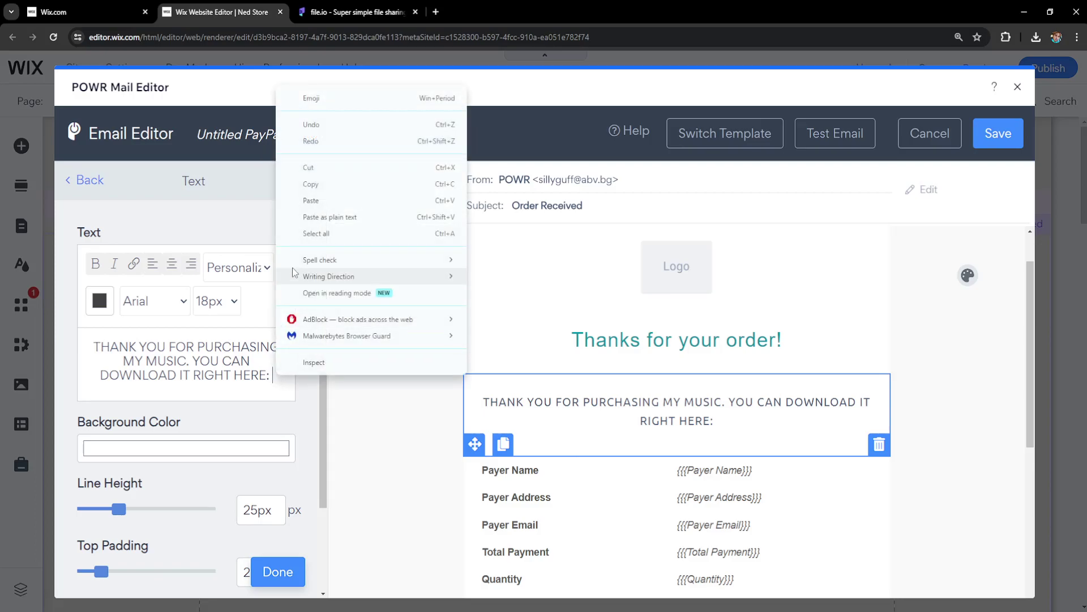
left_click(324, 201)
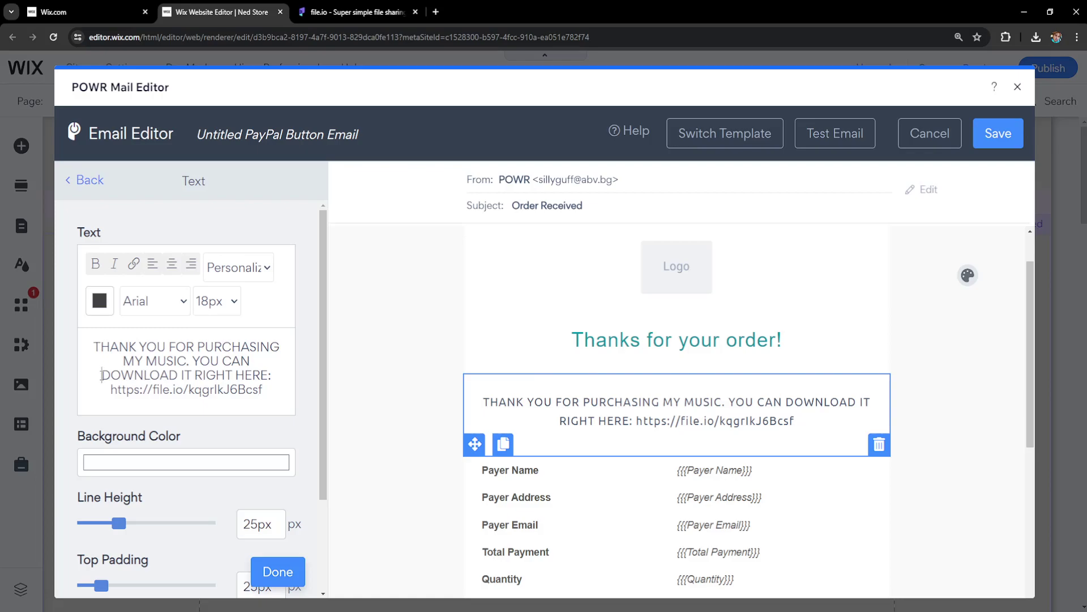
left_click_drag(101, 375, 270, 375)
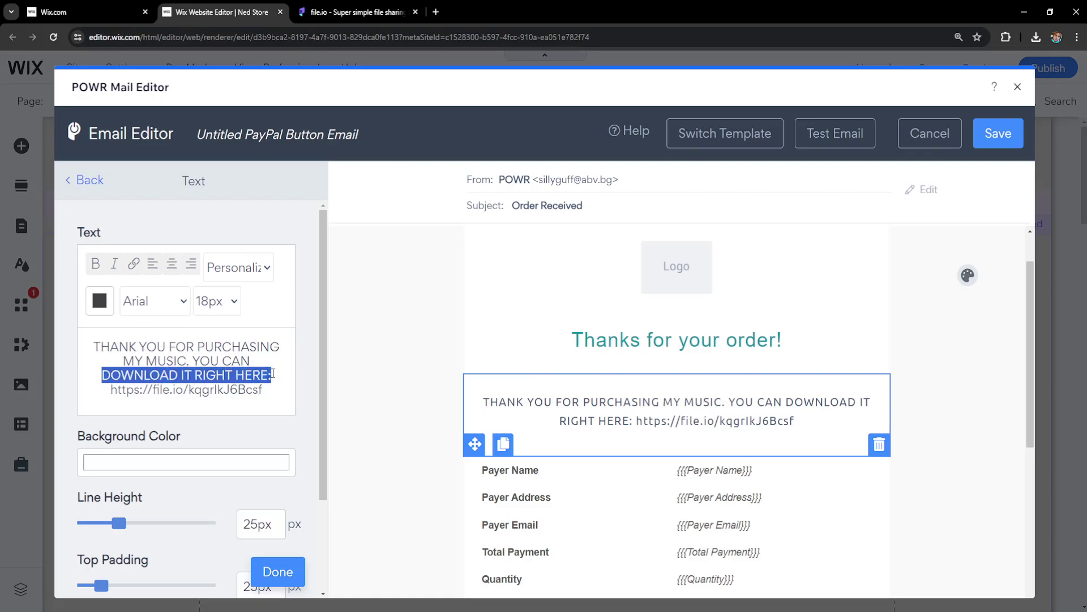
left_click(134, 264)
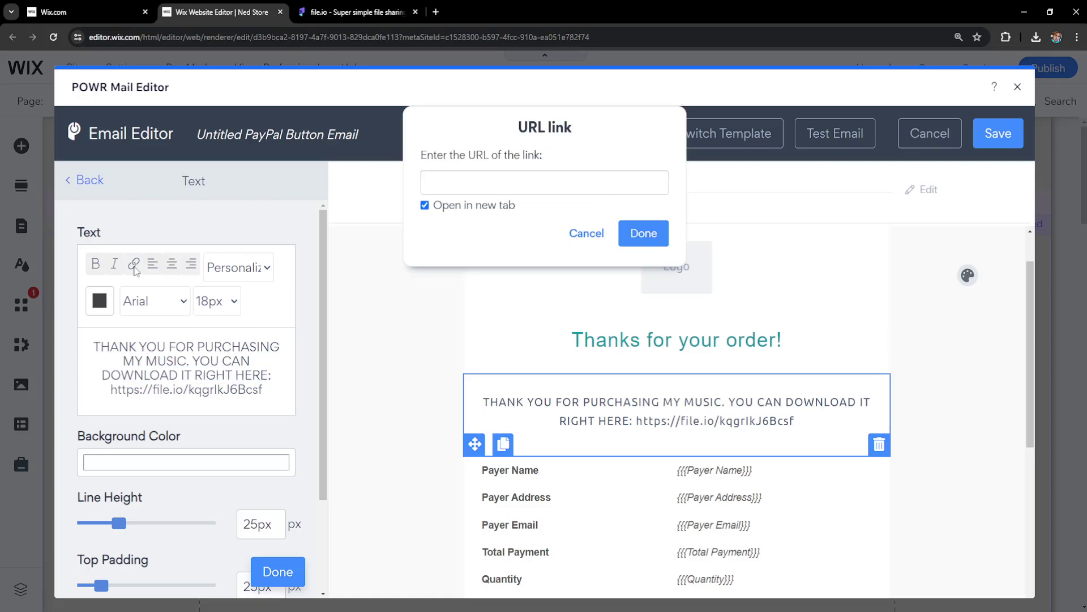
left_click(483, 180)
right_click(483, 180)
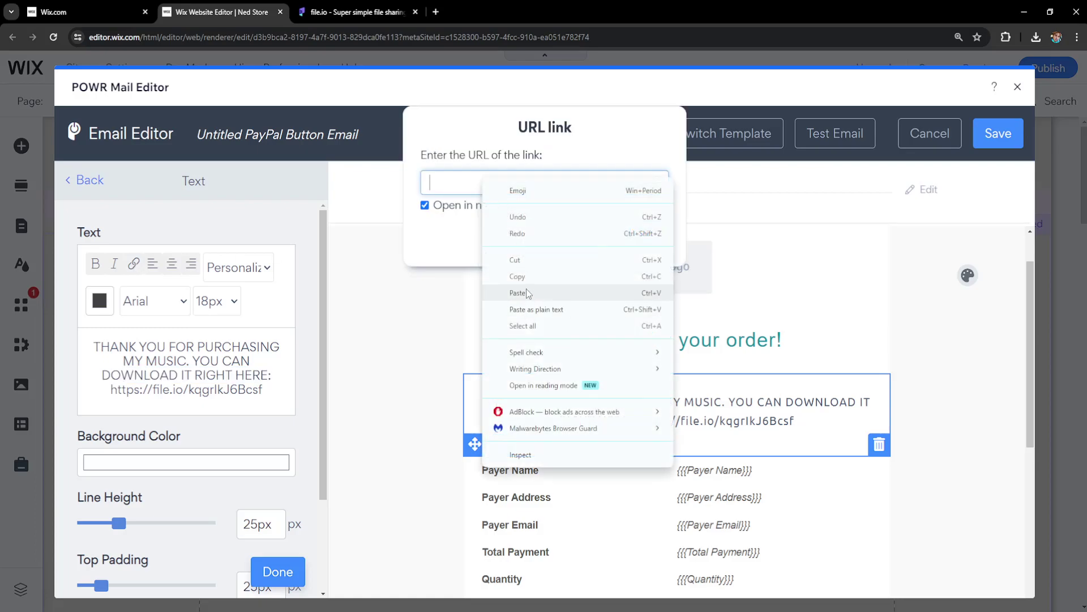
left_click(533, 290)
left_click(640, 240)
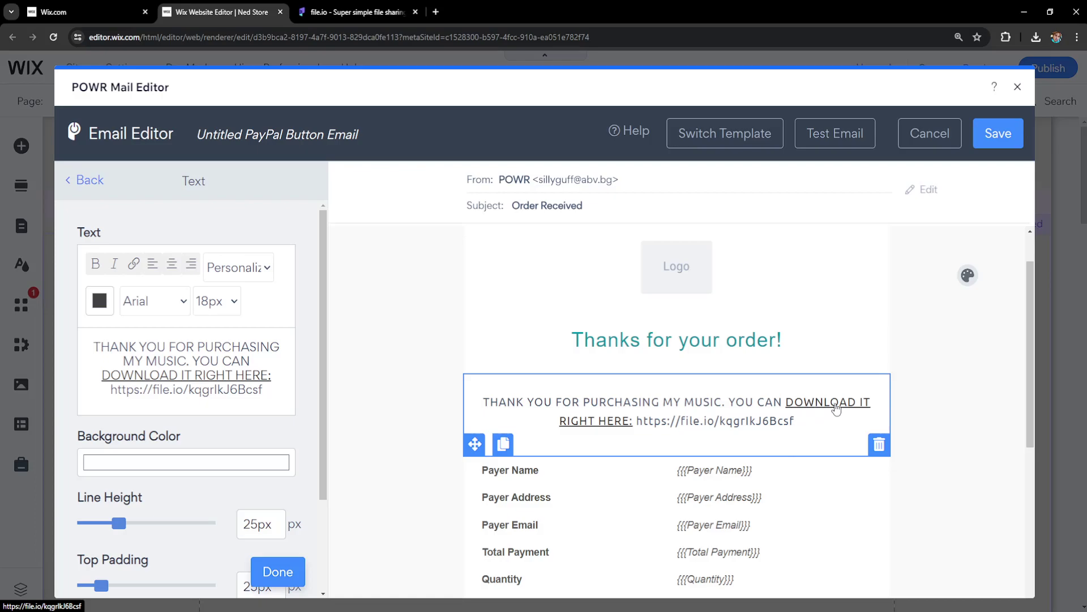
Step: Save the autoresponder as the Order Received email, then close the PayPal Button settings
left_click(362, 11)
left_click(221, 11)
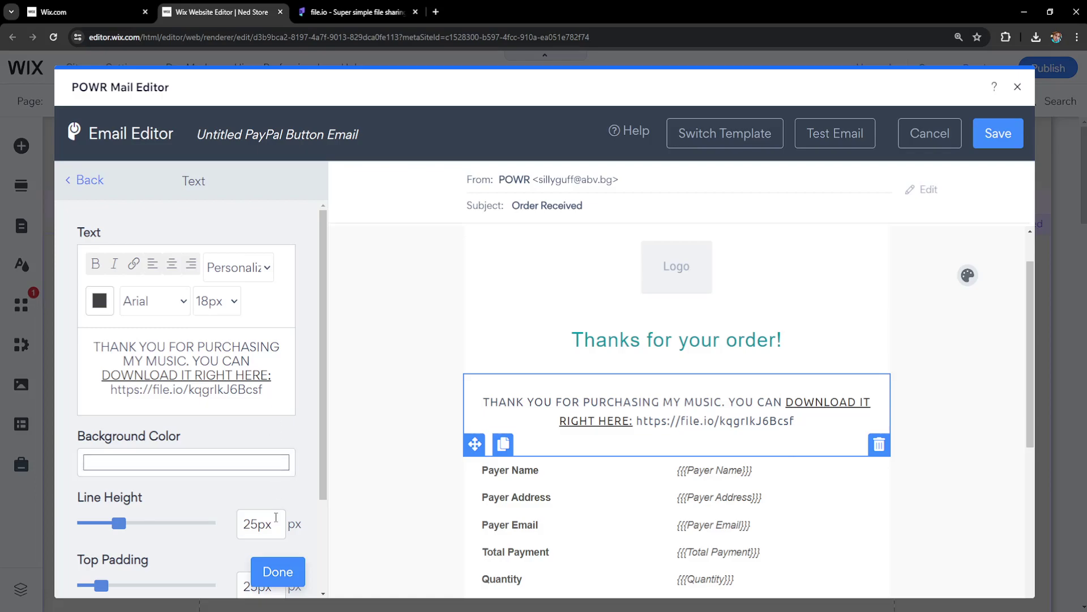
left_click(274, 572)
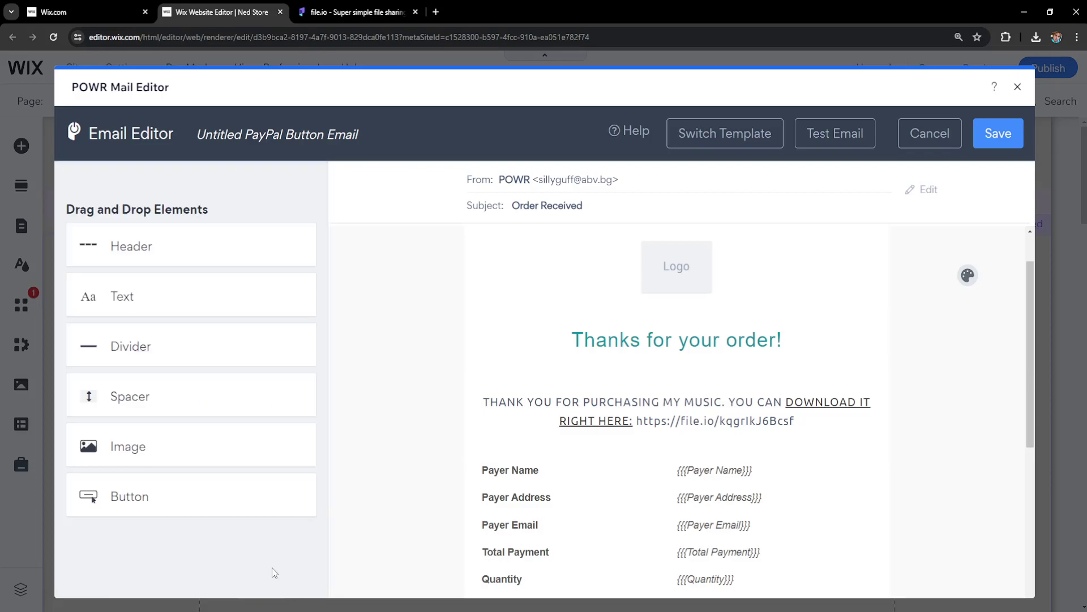
left_click(1004, 138)
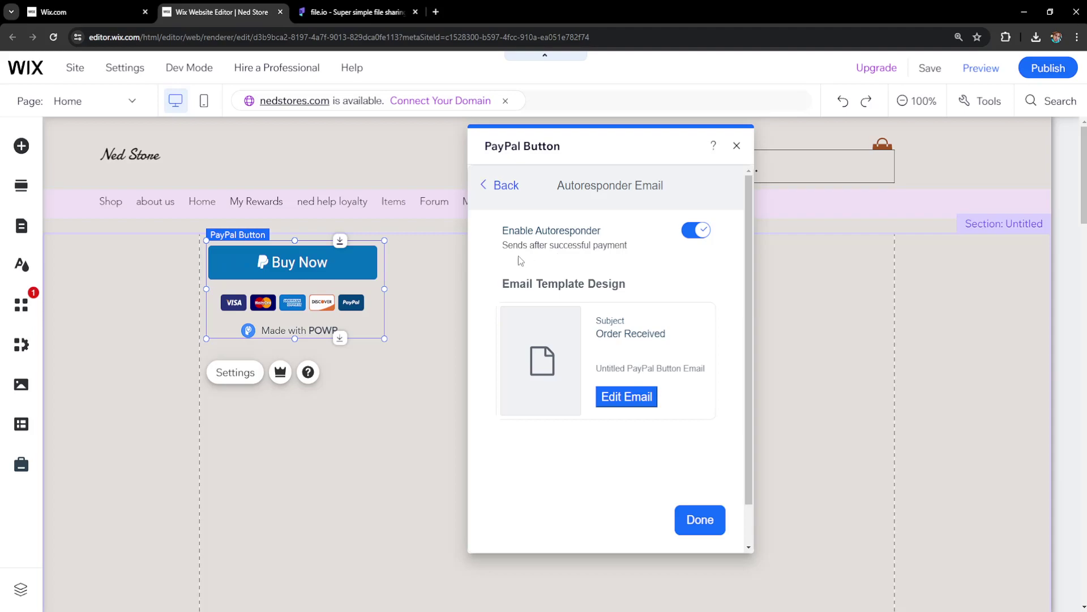
left_click(737, 145)
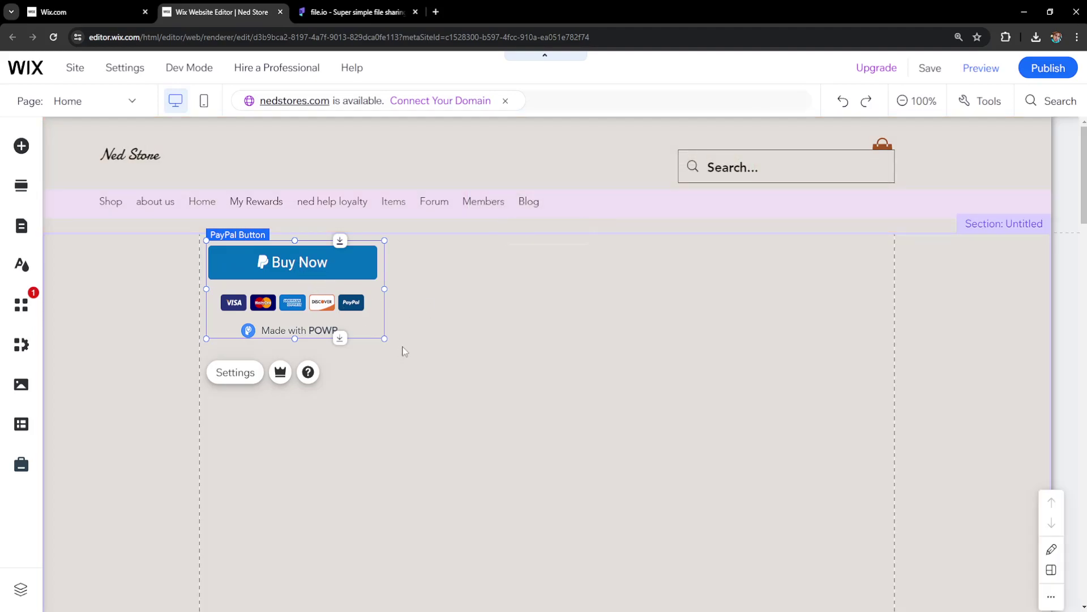
left_click(430, 471)
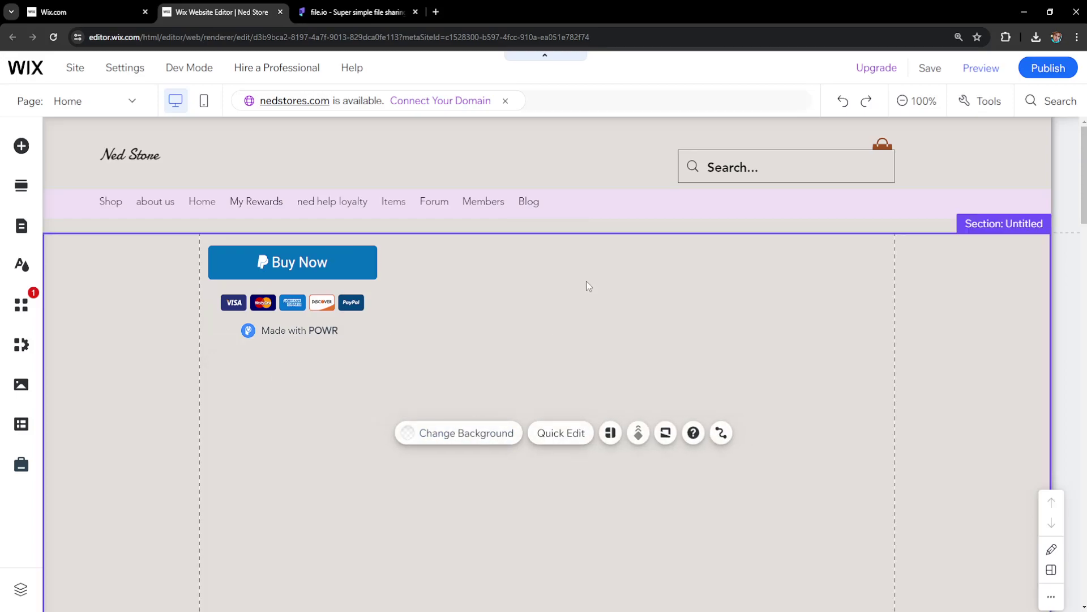